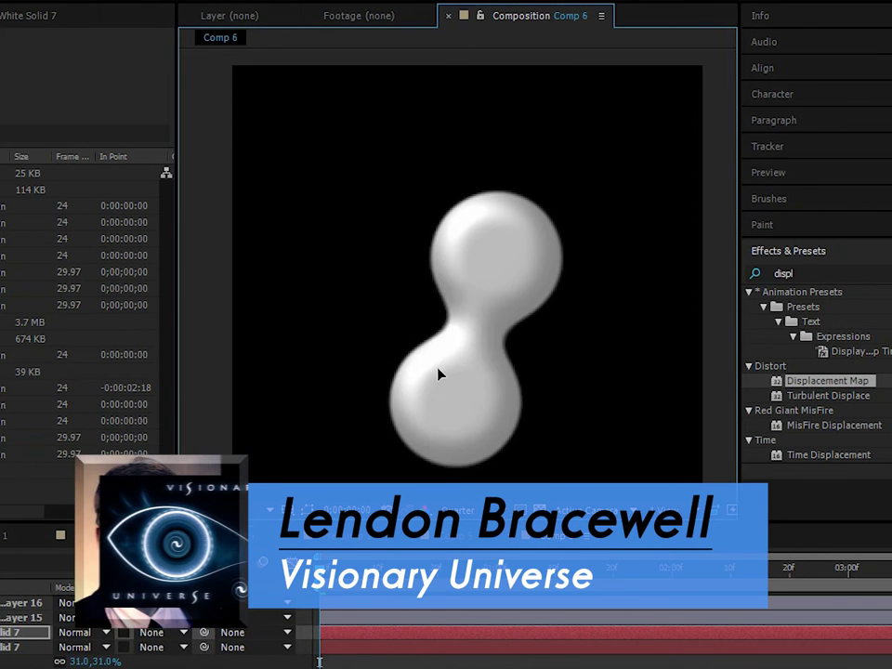
- Drag the other white solid's sphere left to stretch the blob
left_click(488, 272)
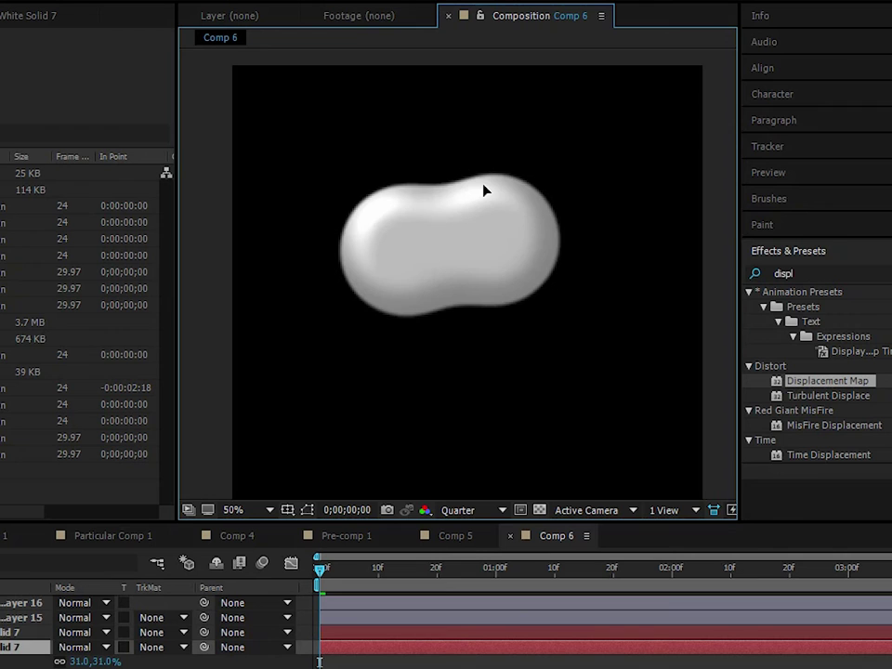
left_click(472, 323)
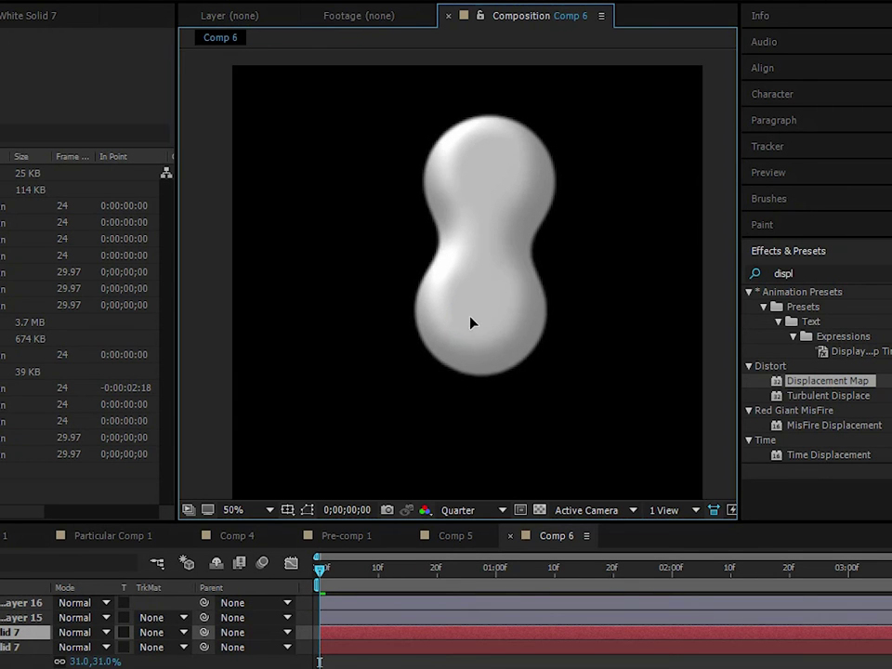
left_click_drag(472, 322, 383, 327)
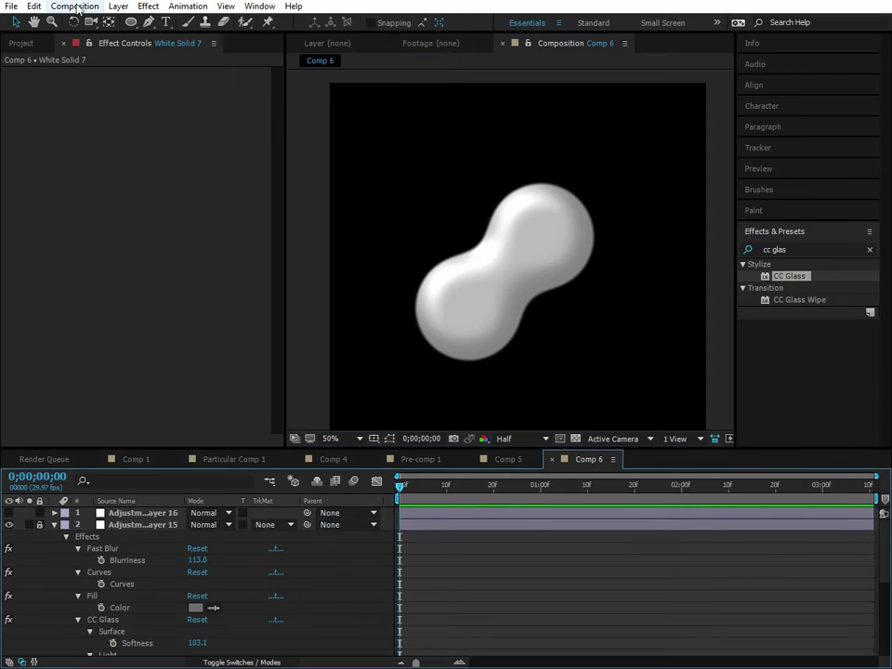
- Create the new Comp 7 and add a white solid to it
left_click(74, 6)
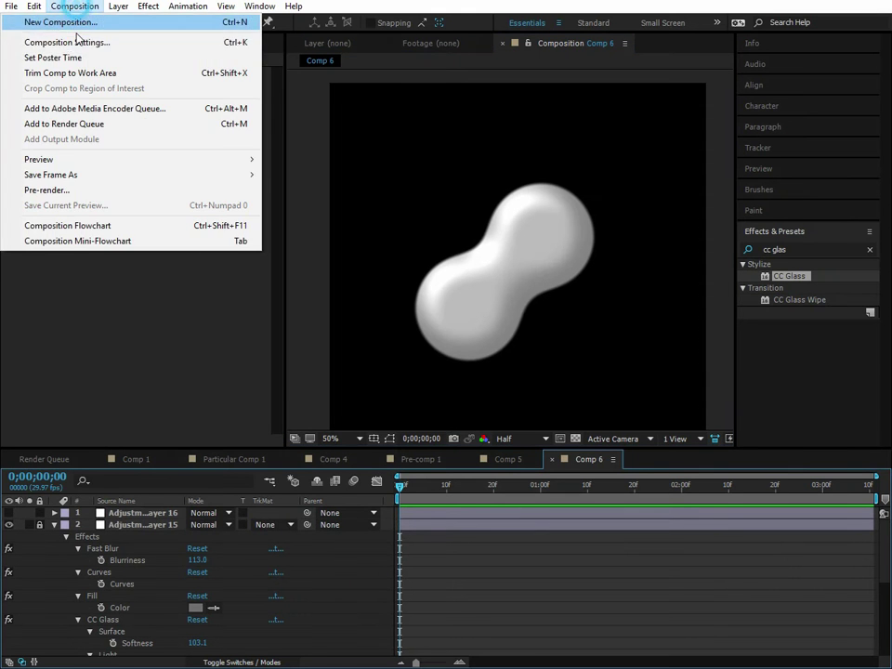
left_click(62, 21)
left_click(343, 567)
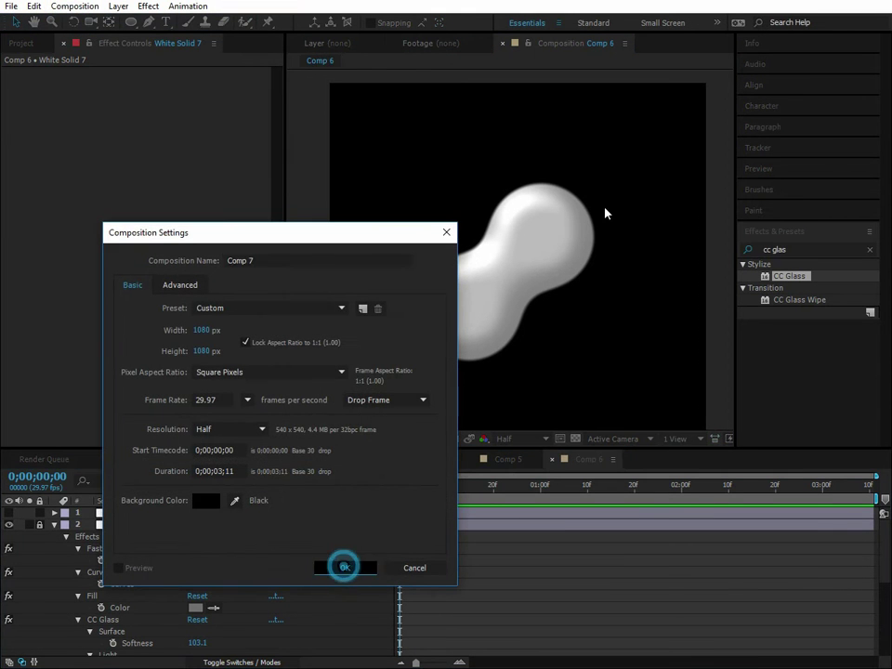
right_click(239, 552)
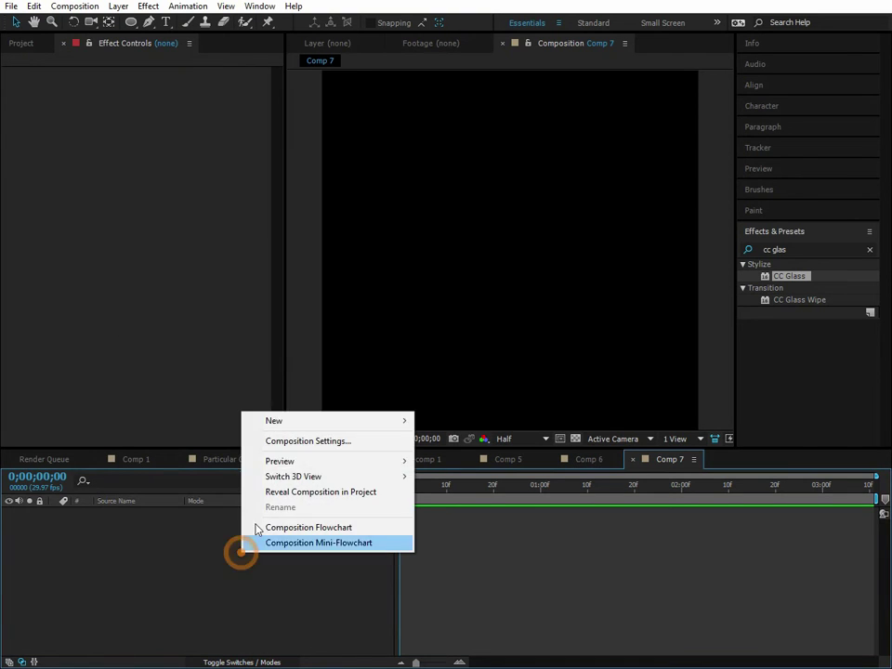
left_click(157, 530)
key("ctrl+y")
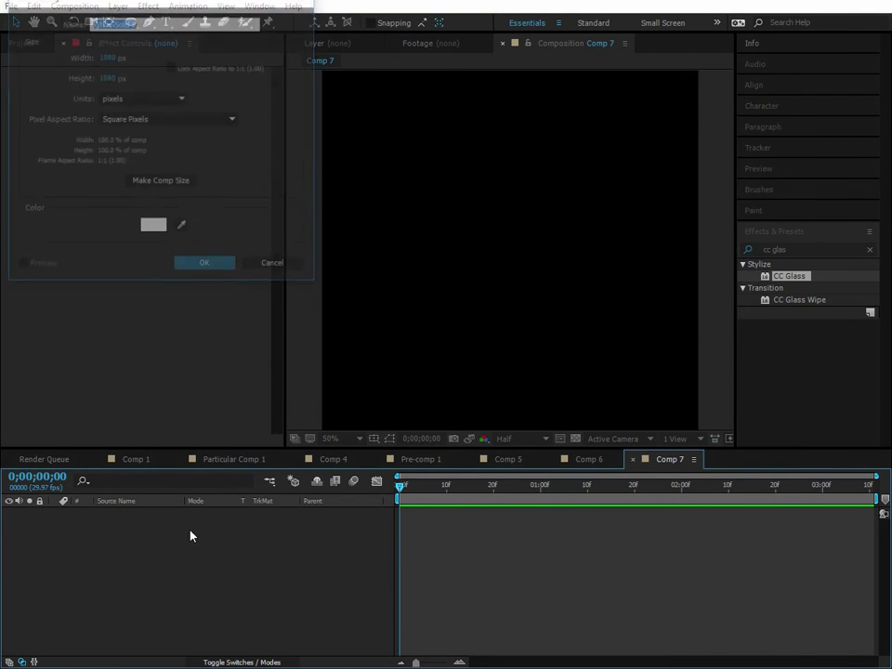
left_click(206, 267)
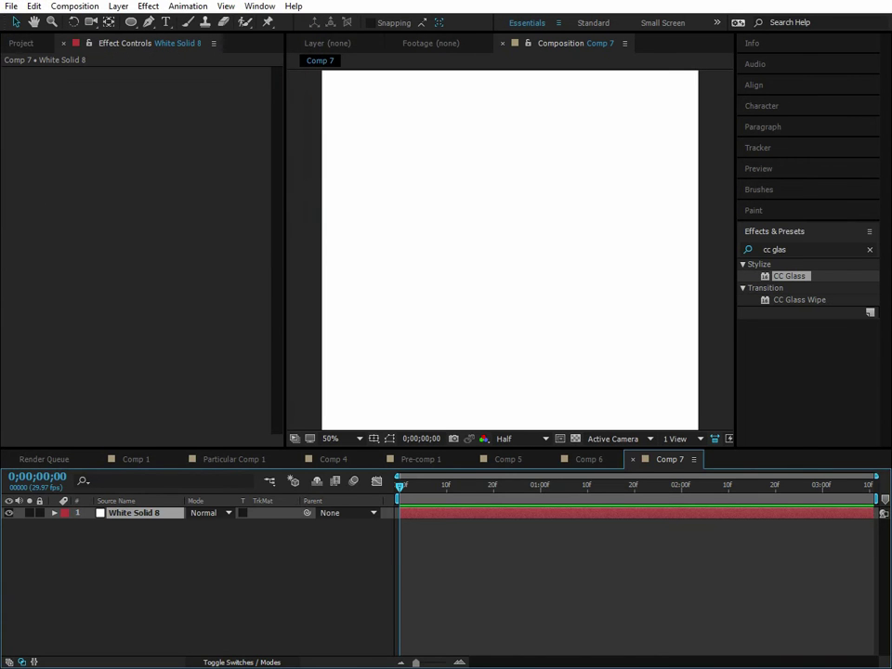
- Mask White Solid 8 into an ellipse circle and scale it to 30%
double_click(131, 22)
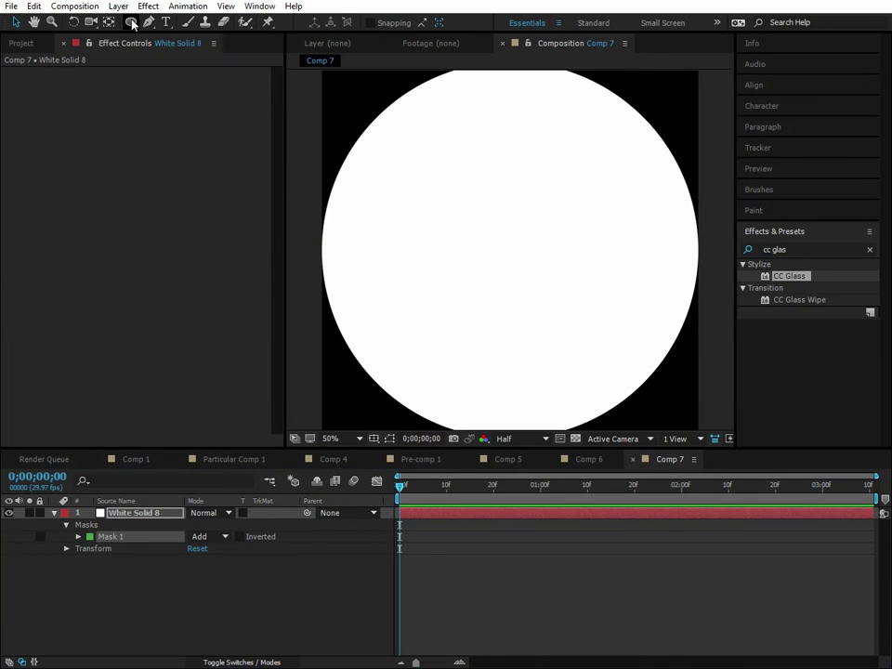
left_click(175, 533)
left_click(154, 517)
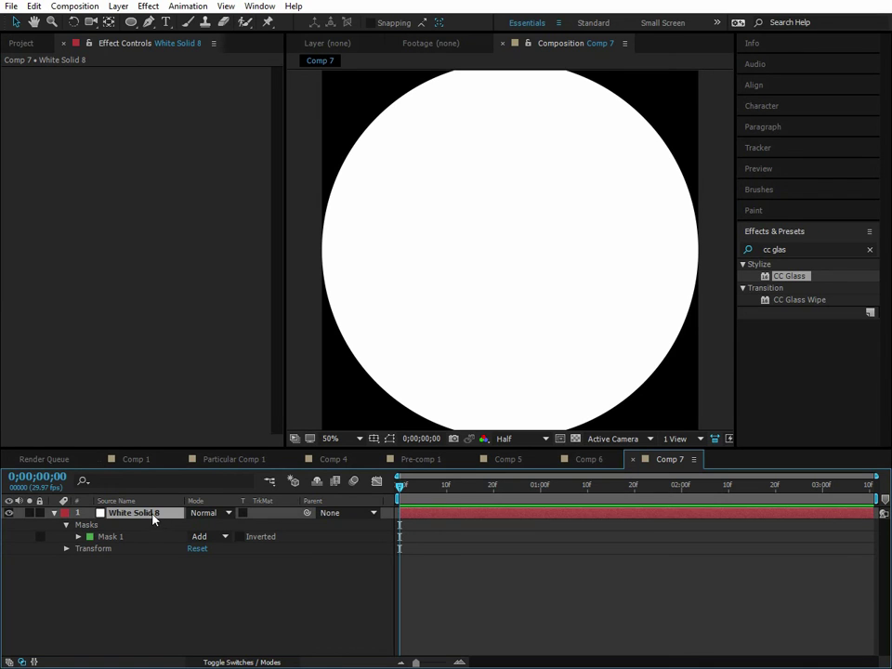
scroll(473, 295, "down", 4)
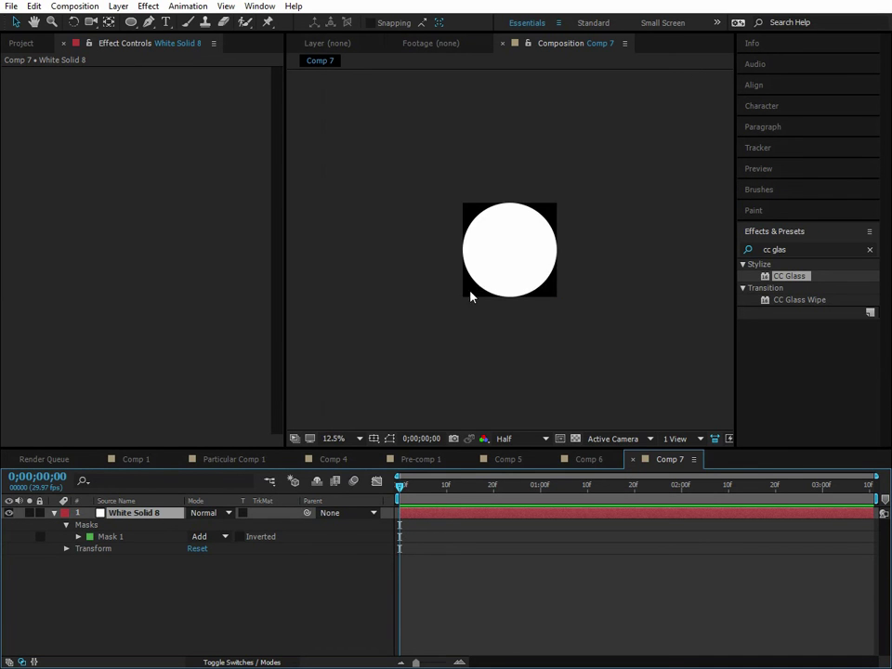
scroll(472, 295, "up", 2)
key("s")
left_click_drag(217, 525, 202, 527)
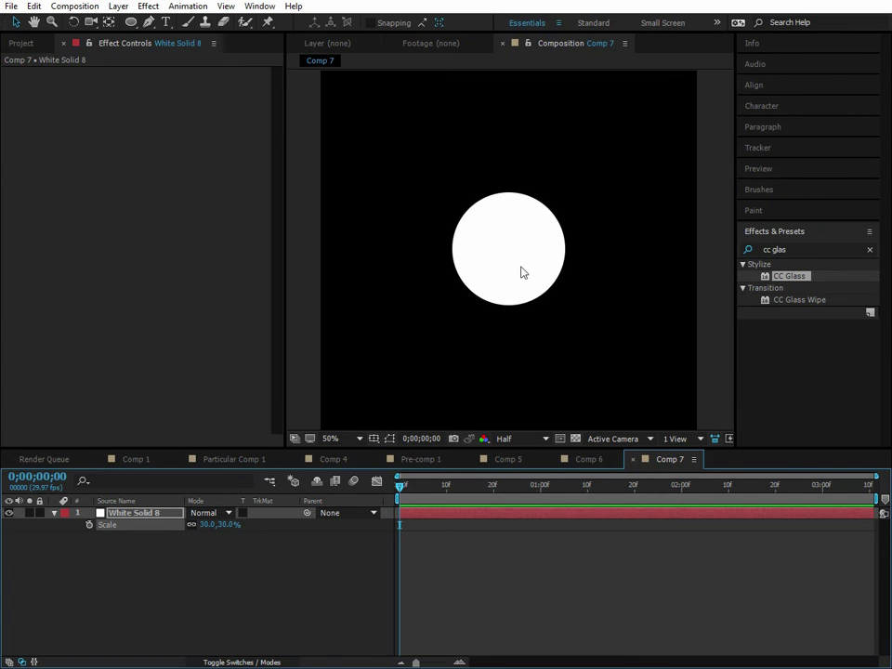
- Move the circle up-left, then duplicate it and shrink the copy to 24%
left_click_drag(521, 270, 556, 334)
key("ctrl+d")
key("s")
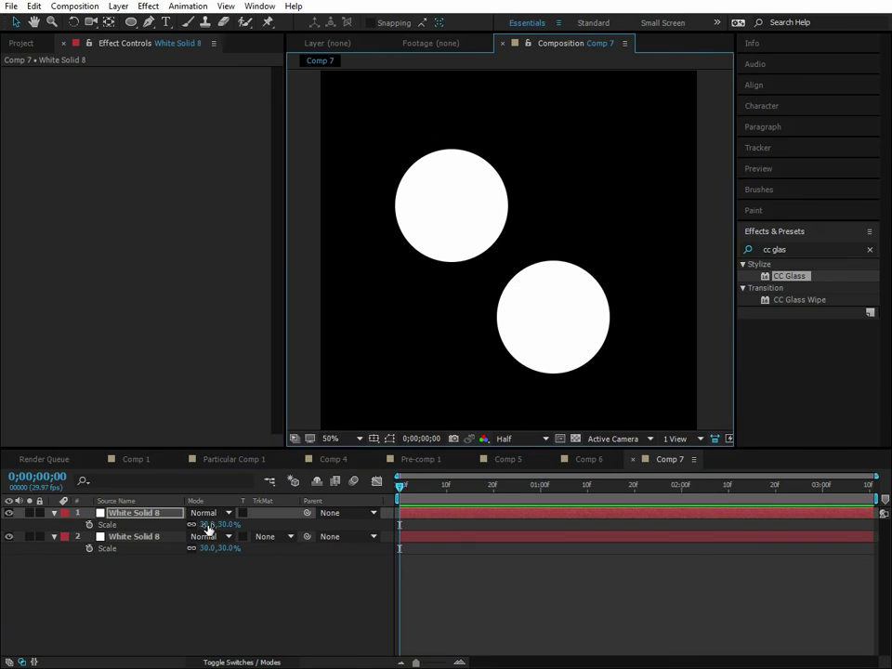
mouse_move(207, 524)
left_mouse_down()
mouse_move(200, 524)
mouse_move(218, 514)
left_mouse_up()
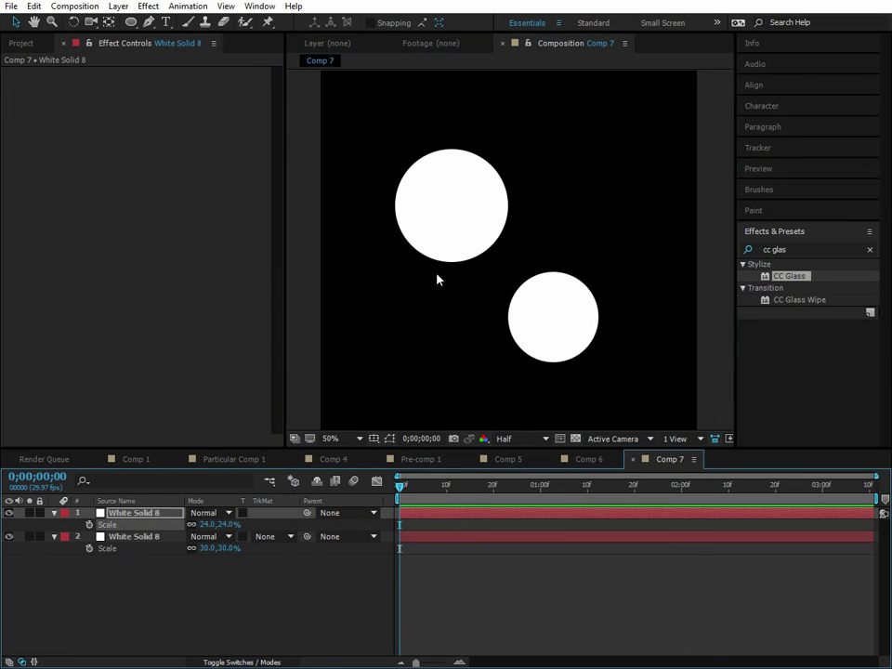
- Add a new adjustment layer above the two circle layers
left_click(149, 513)
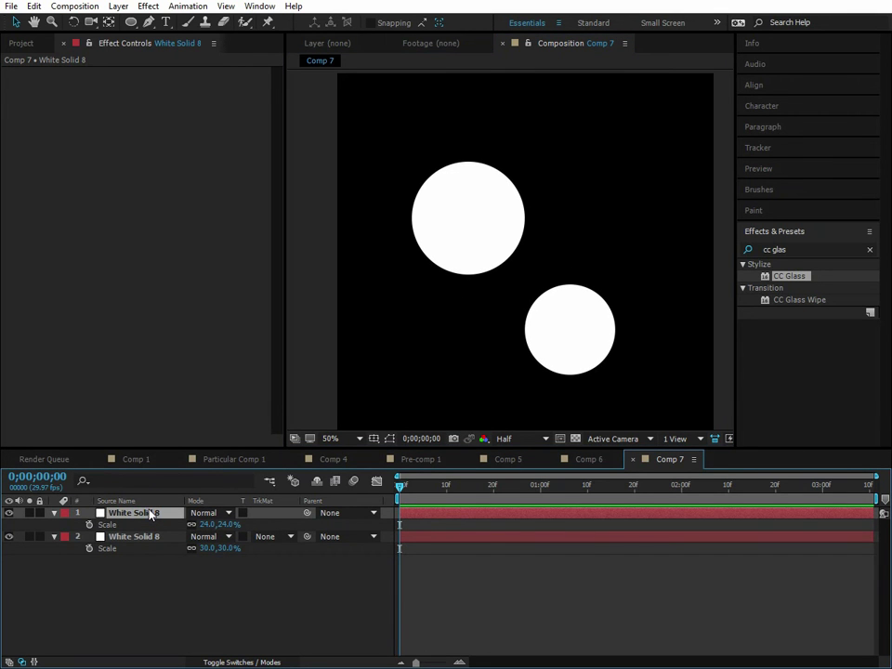
right_click(149, 513)
left_click(85, 572)
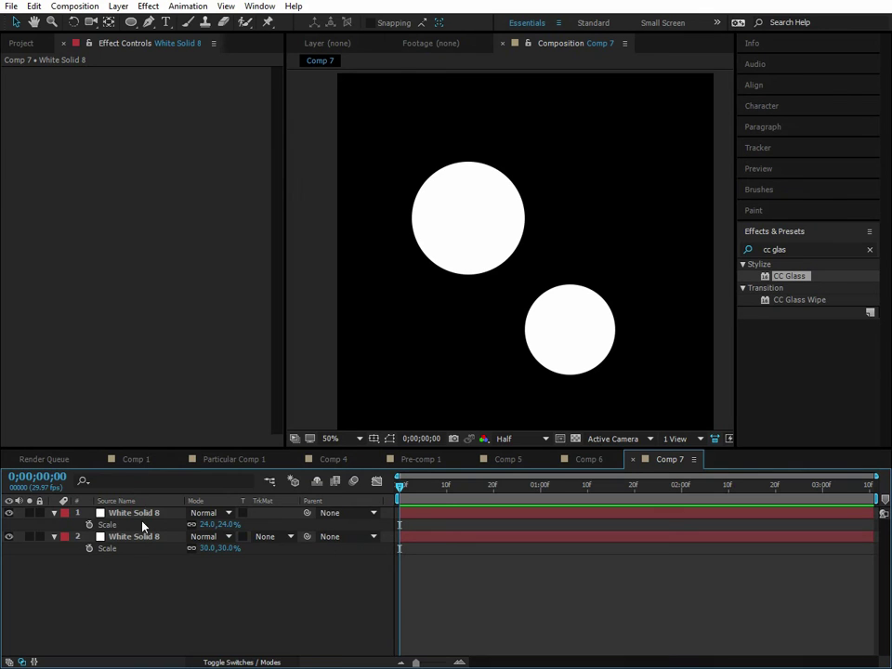
left_click(143, 526)
left_click(149, 537)
key("ctrl+alt+y")
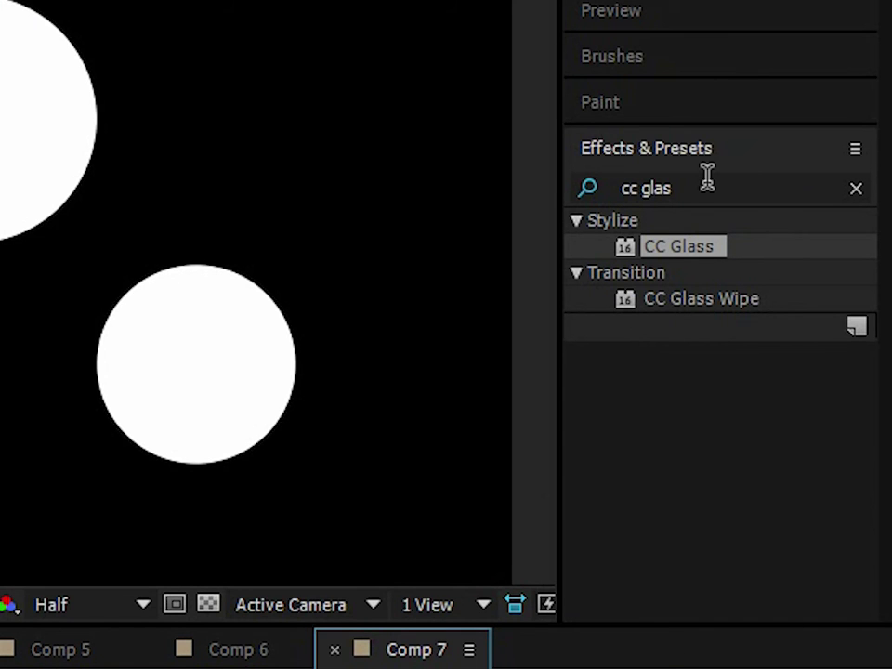
- Apply Fast Blur to Adjustment Layer 17 and raise Blurriness to 64
left_click(707, 179)
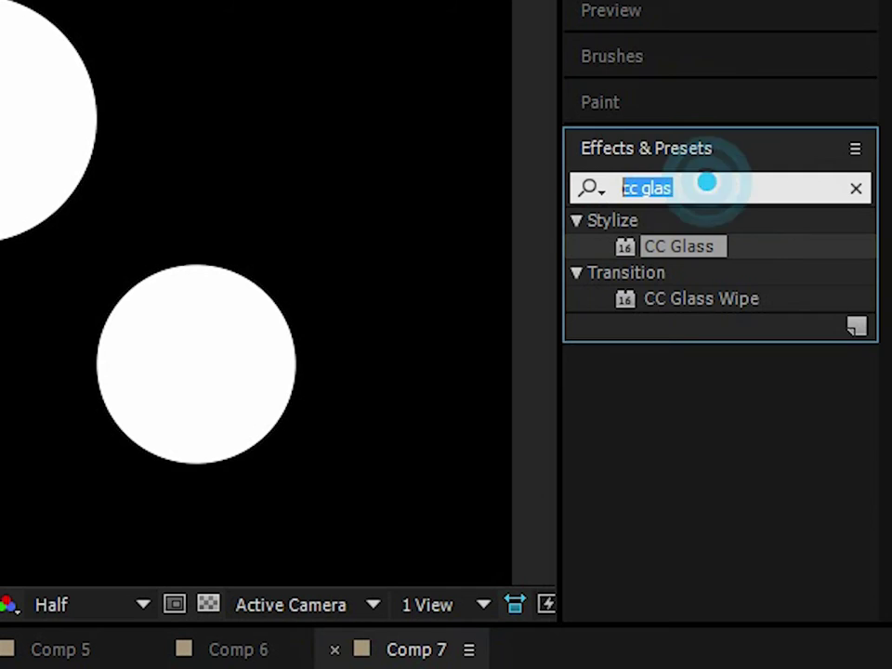
type("fast")
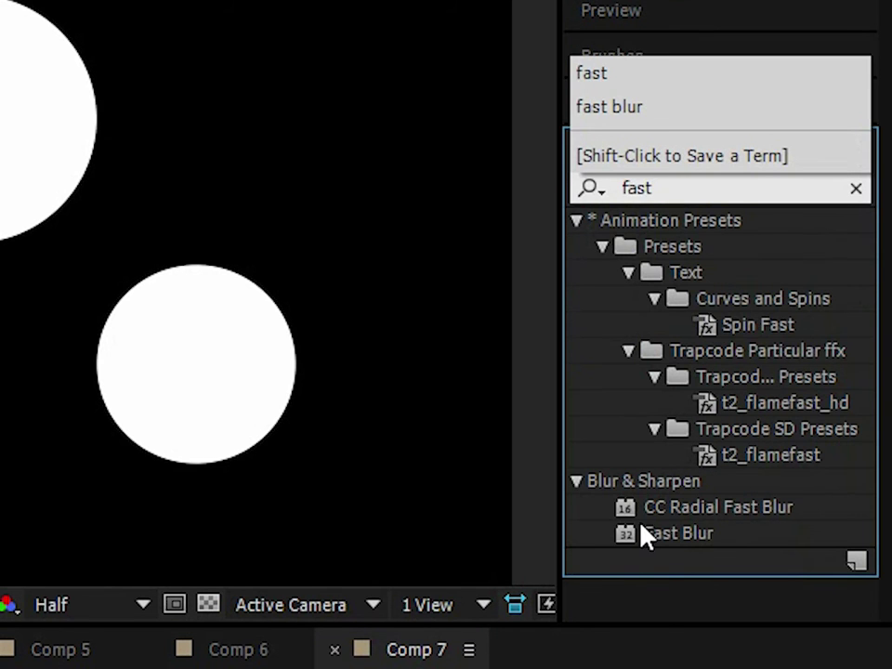
left_click_drag(646, 537, 744, 382)
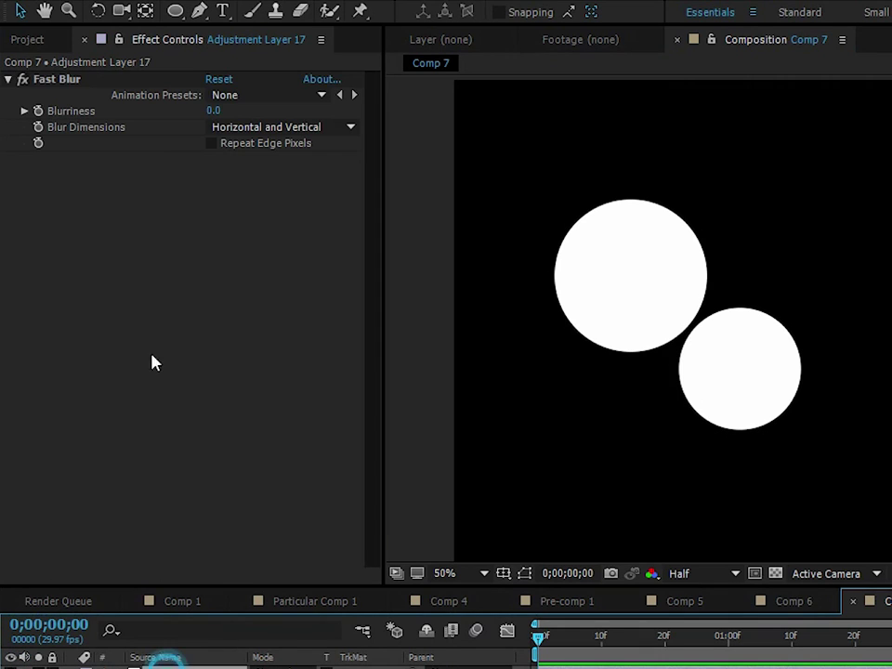
left_click_drag(212, 109, 665, 332)
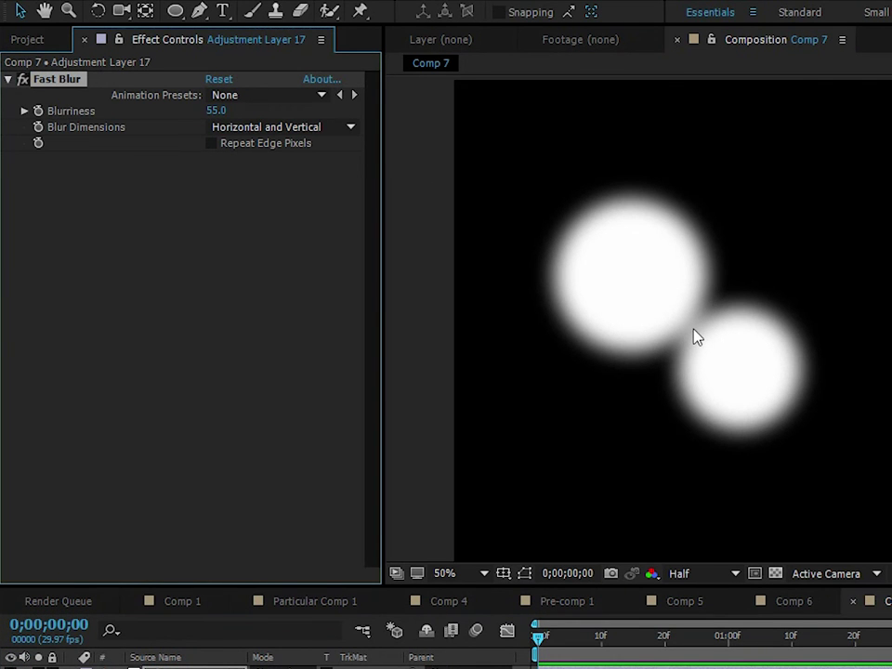
mouse_move(221, 111)
left_mouse_down()
mouse_move(241, 110)
mouse_move(232, 116)
left_mouse_up()
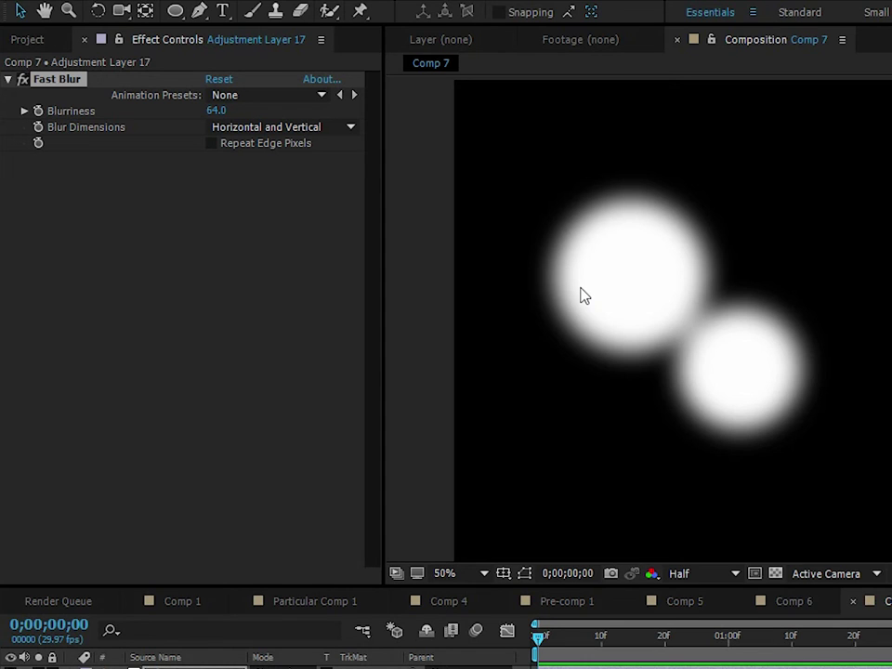
- Add a Simple Choker to the adjustment layer with Choke Matte 1.30
type("sim")
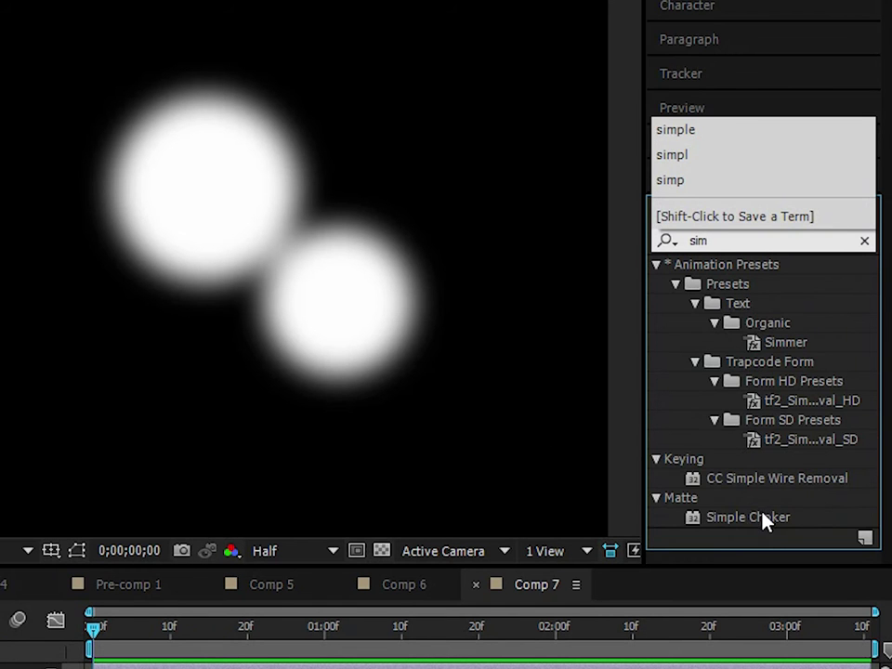
left_click_drag(762, 521, 0, 147)
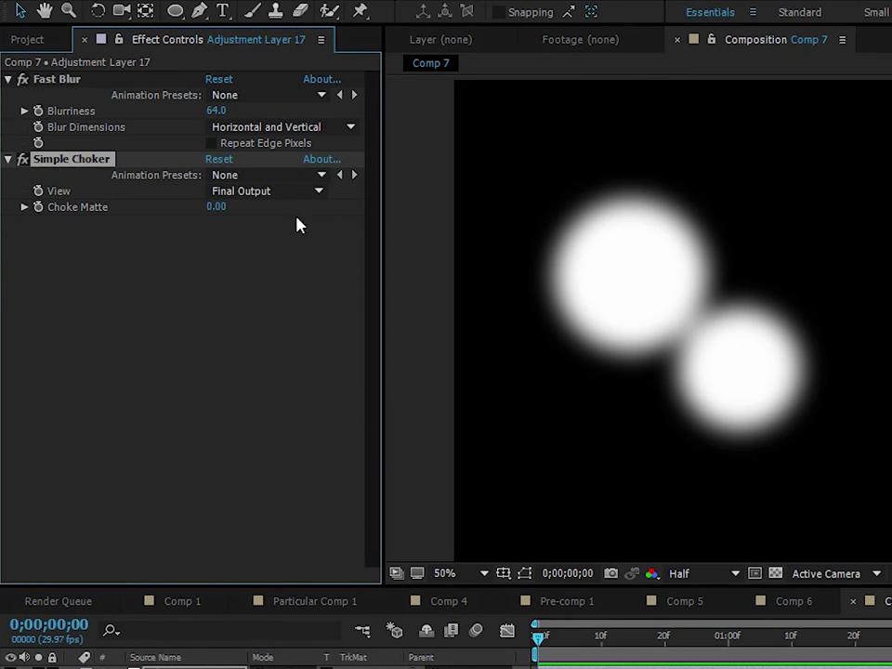
left_click(776, 574)
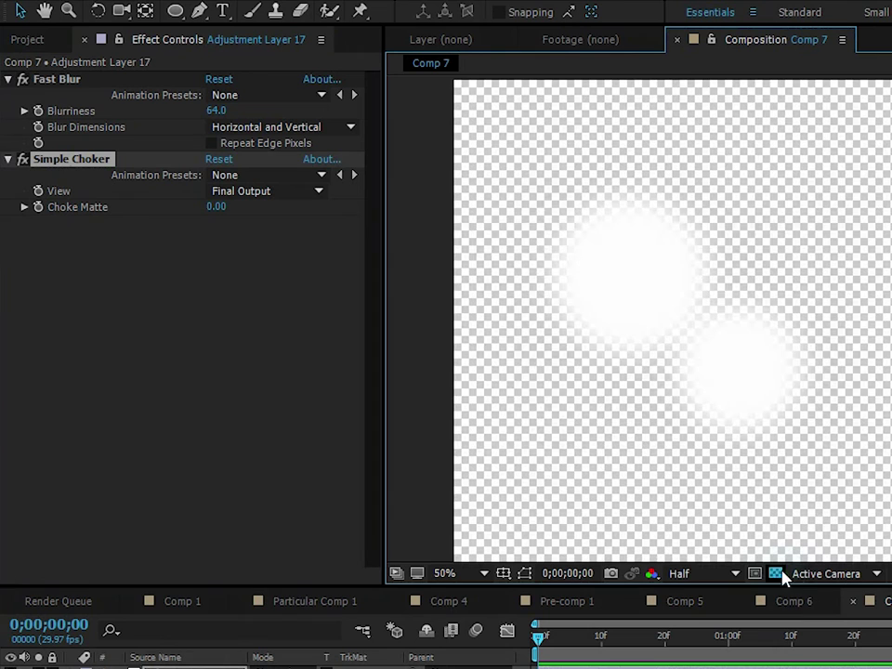
left_click(777, 574)
left_click(209, 235)
left_click(214, 205)
left_click_drag(214, 206, 237, 207)
key("ctrl+z")
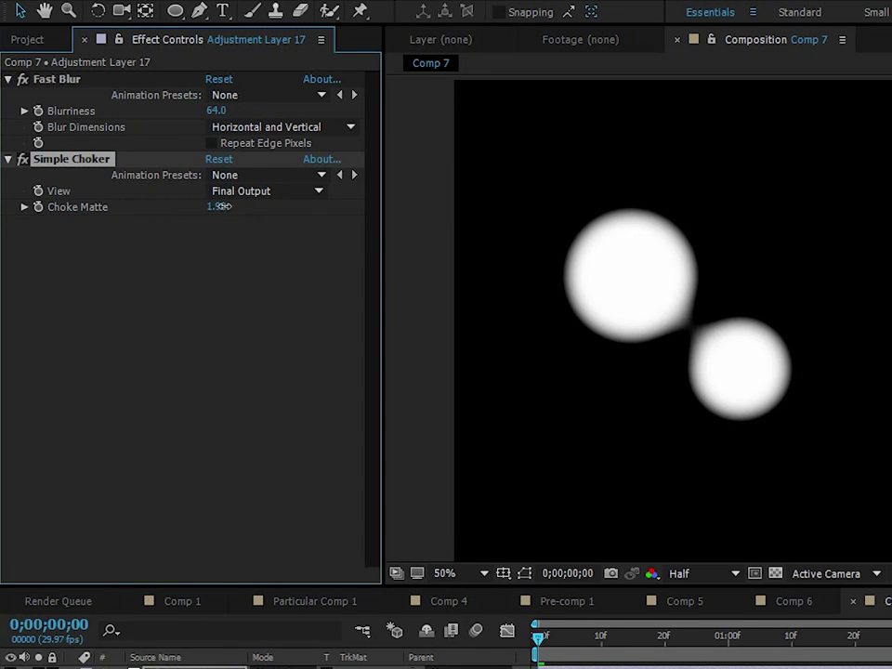
scroll(628, 288, "up", 2)
left_click_drag(771, 383, 747, 367)
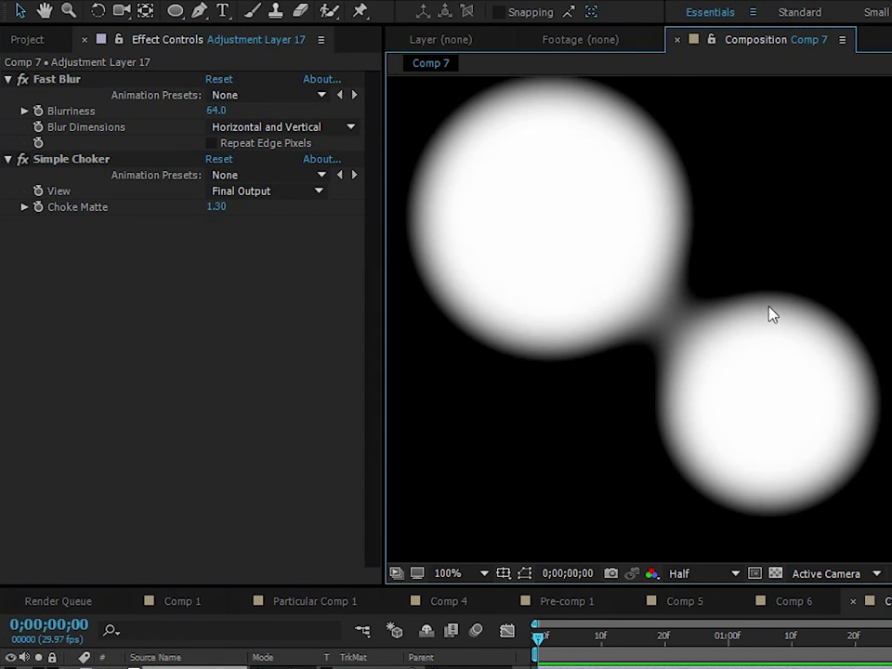
- Add Simple Choker 2 at -0.90 and give its Choke Matte an expression
left_click_drag(891, 312, 177, 307)
left_click(221, 271)
mouse_move(221, 272)
left_mouse_down()
mouse_move(207, 271)
mouse_move(213, 276)
left_mouse_up()
left_click(228, 359)
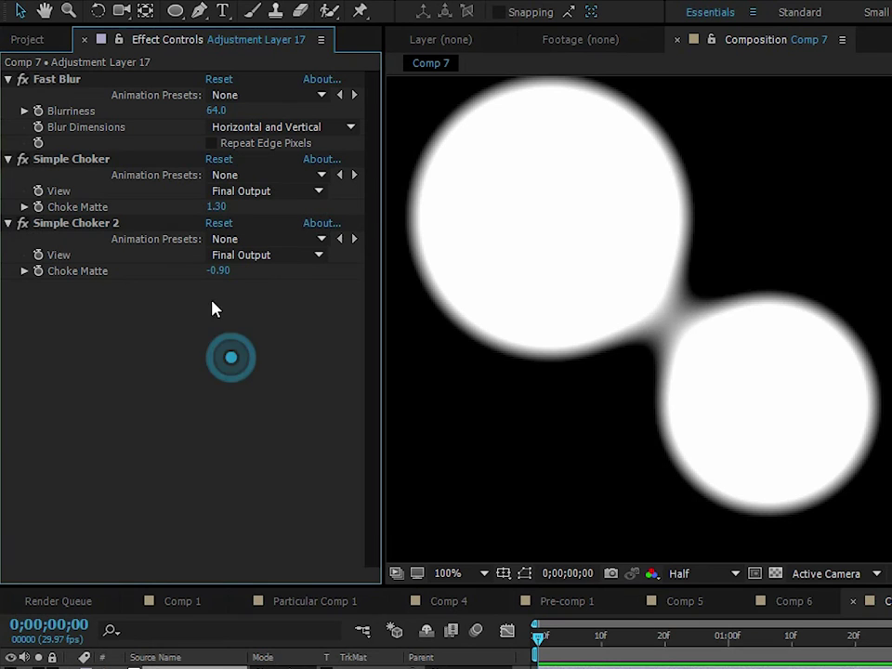
left_click(39, 272, "alt")
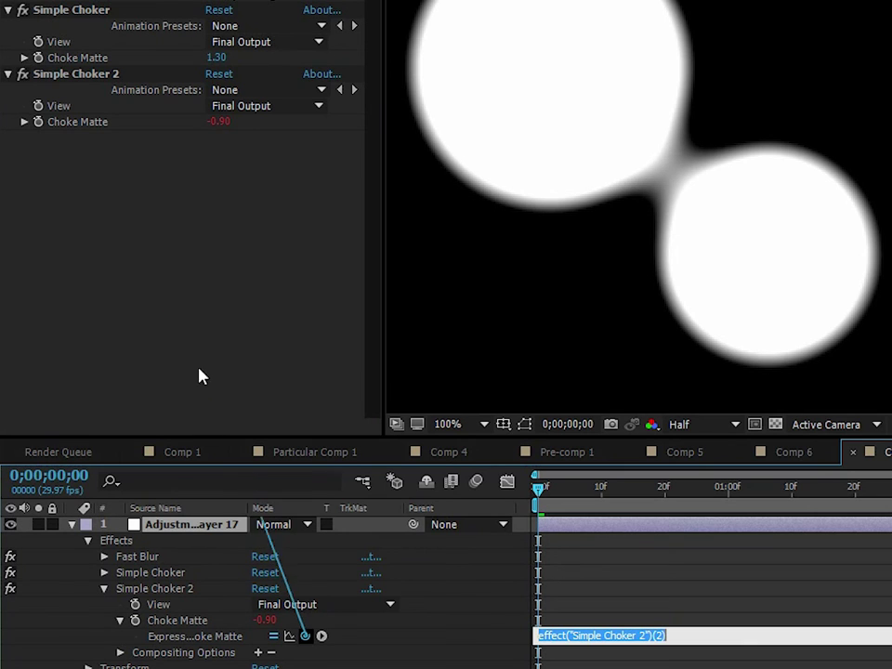
- Link Simple Choker 2's Choke Matte to the first choker's value multiplied by -1
left_click_drag(199, 376, 72, 60)
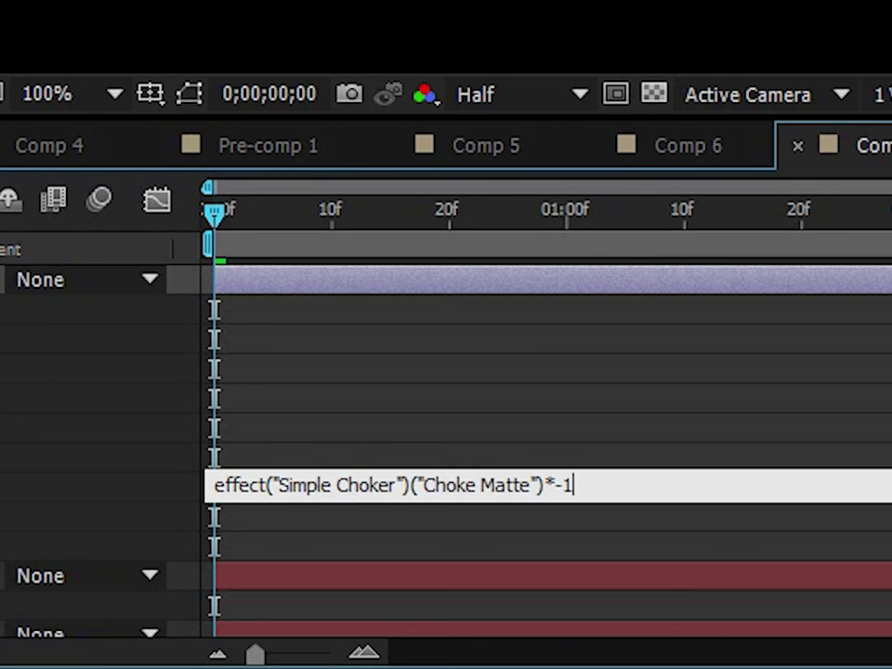
type("*-1")
key("KP_Enter")
left_click(102, 173)
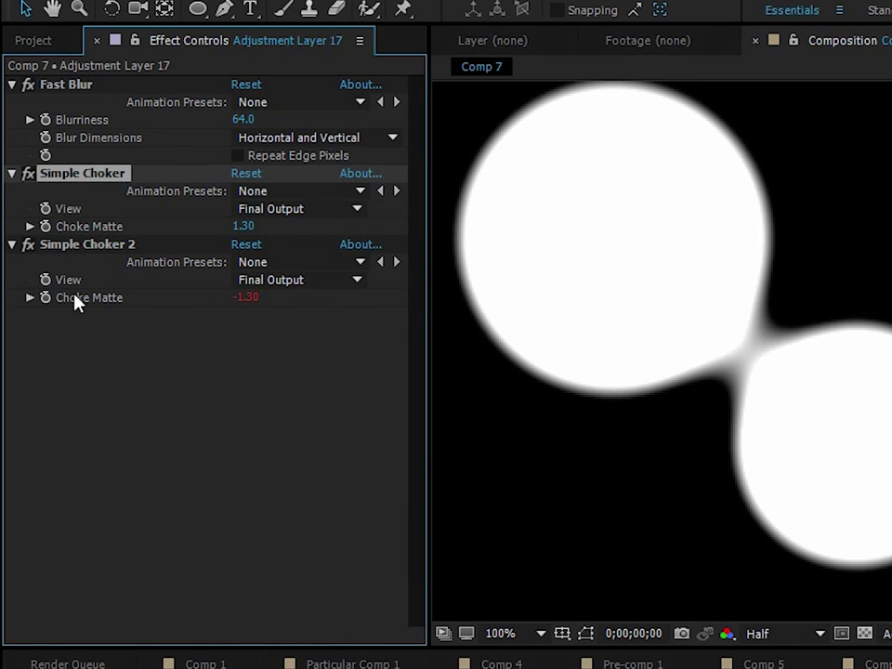
left_click(89, 244)
left_click(109, 175)
left_click(99, 245)
left_click(93, 175)
left_click(91, 244)
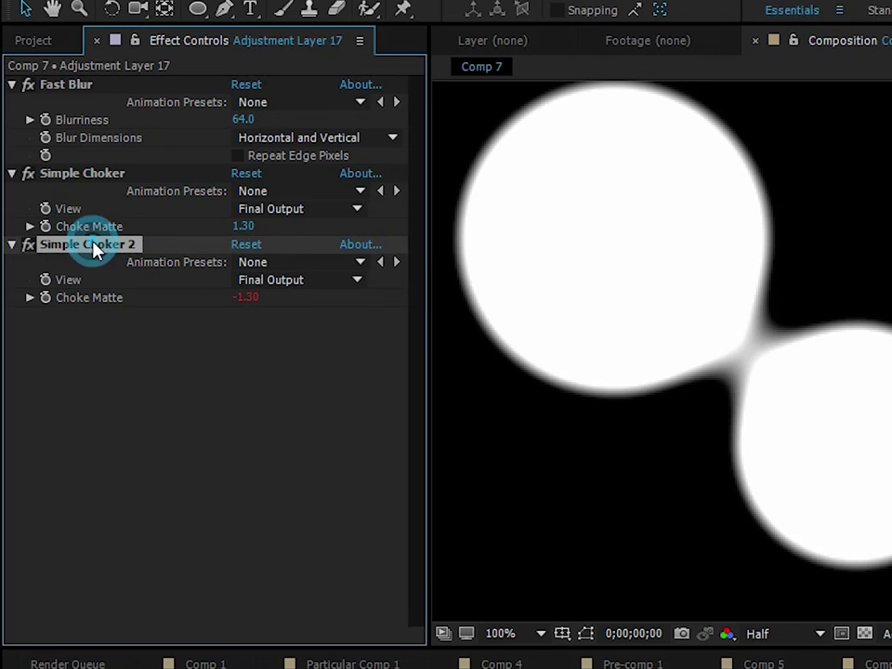
- Set the first Simple Choker's Choke Matte to 1.40
left_click_drag(244, 206, 219, 199)
left_click(220, 205)
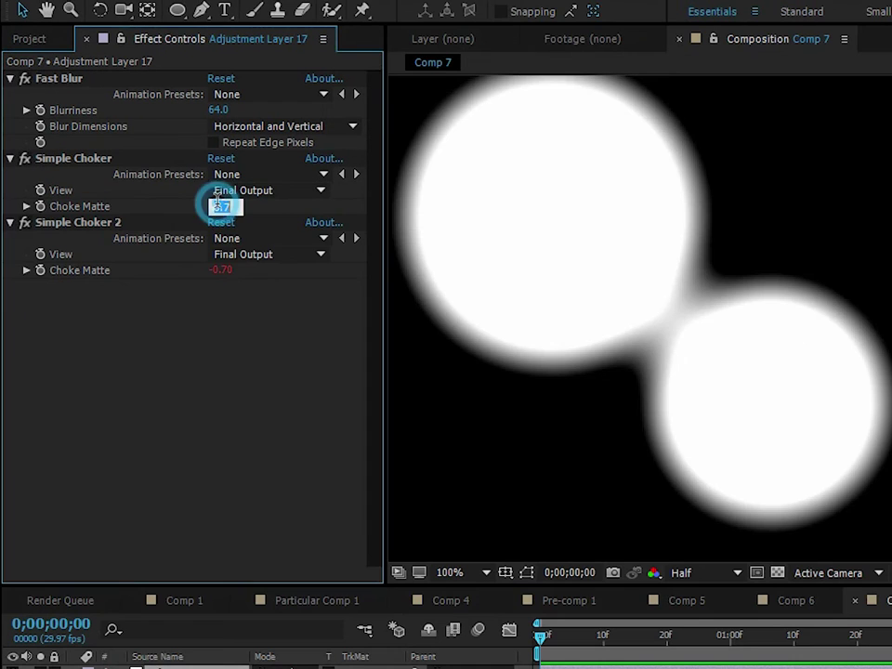
type("0")
key("Return")
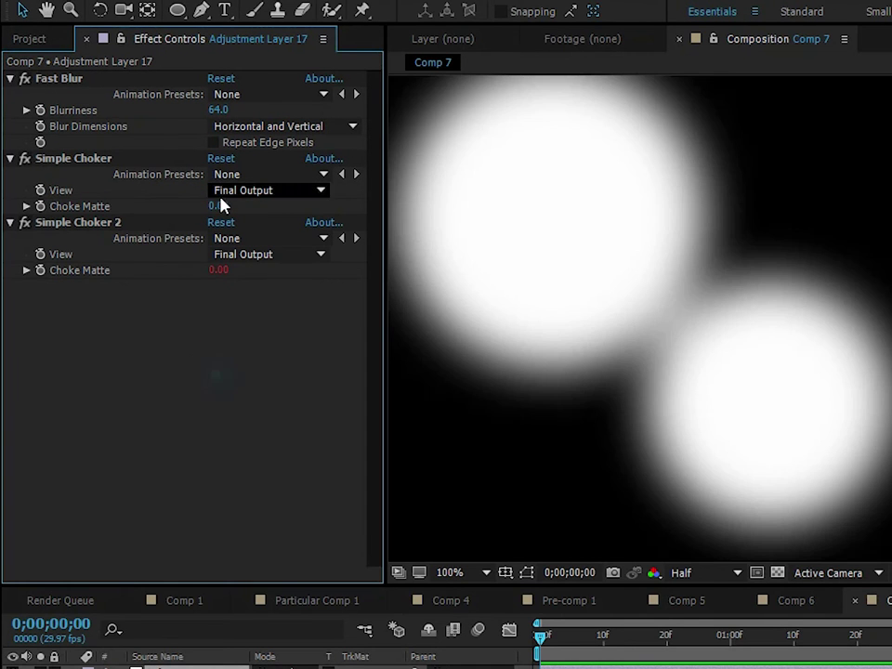
scroll(405, 239, "down", 2)
left_click_drag(218, 205, 354, 210)
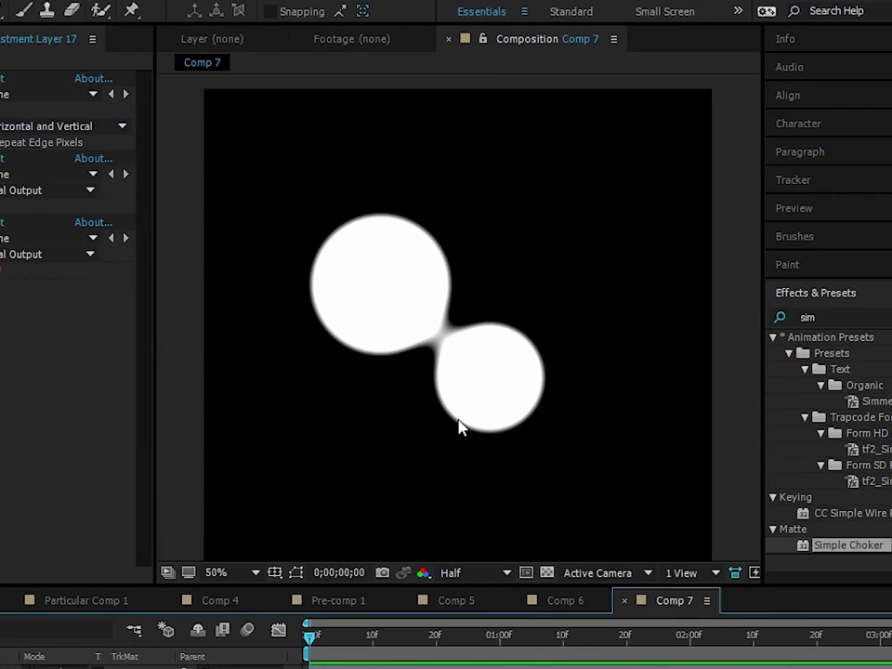
- Drag the two circles together into a peanut-shaped blob
left_click_drag(718, 351, 717, 274)
left_click_drag(485, 275, 498, 258)
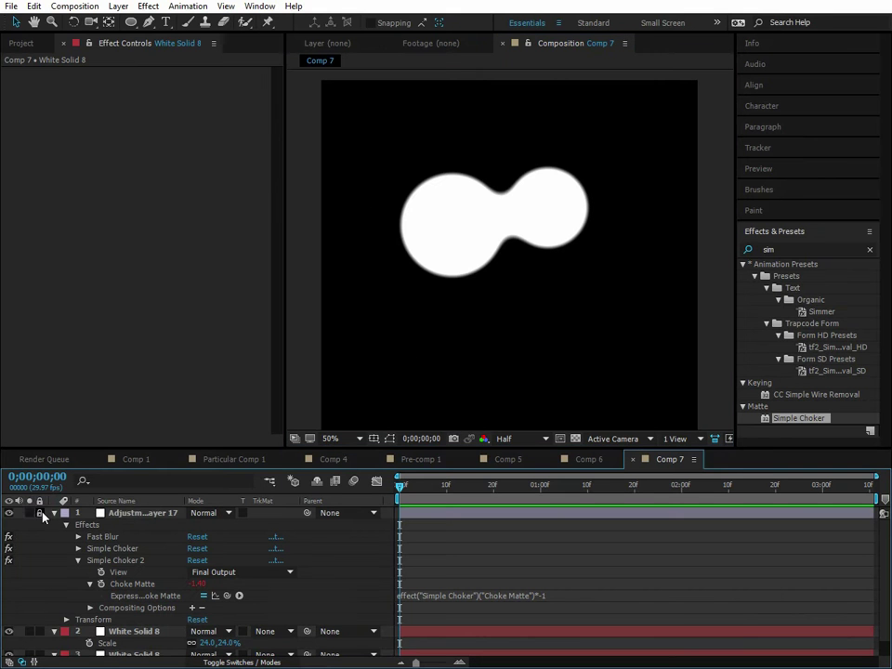
left_click(116, 511)
- Remove the Simple Chokers, apply Curves, and set its channel to Alpha
left_click(55, 133)
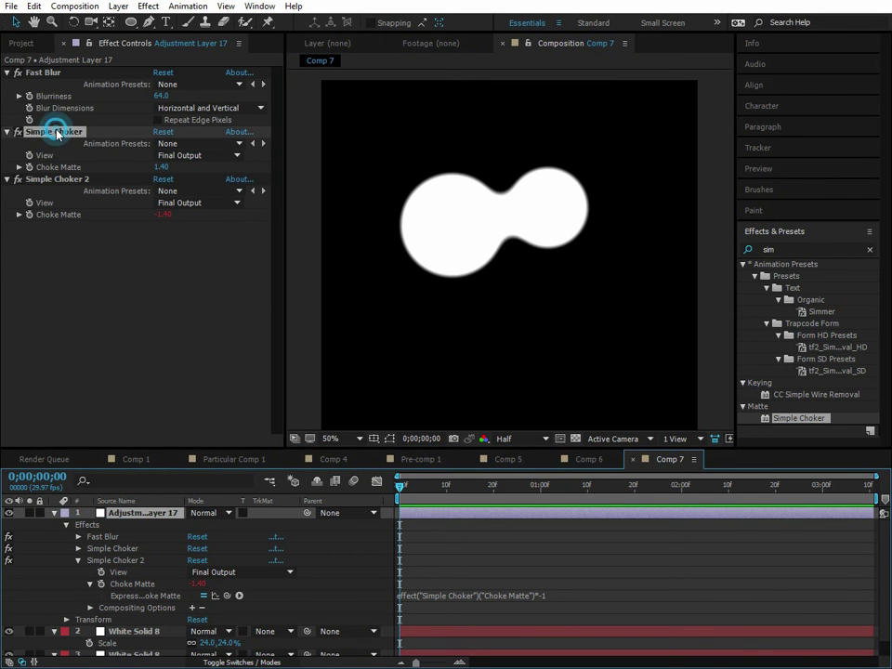
key("Delete")
key("Delete")
type("curves")
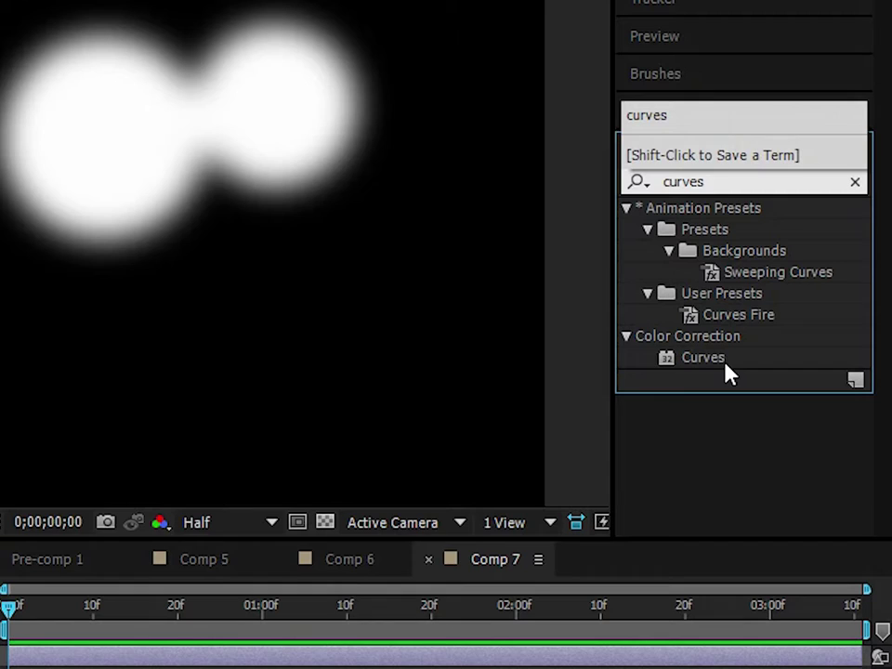
left_click_drag(713, 362, 216, 262)
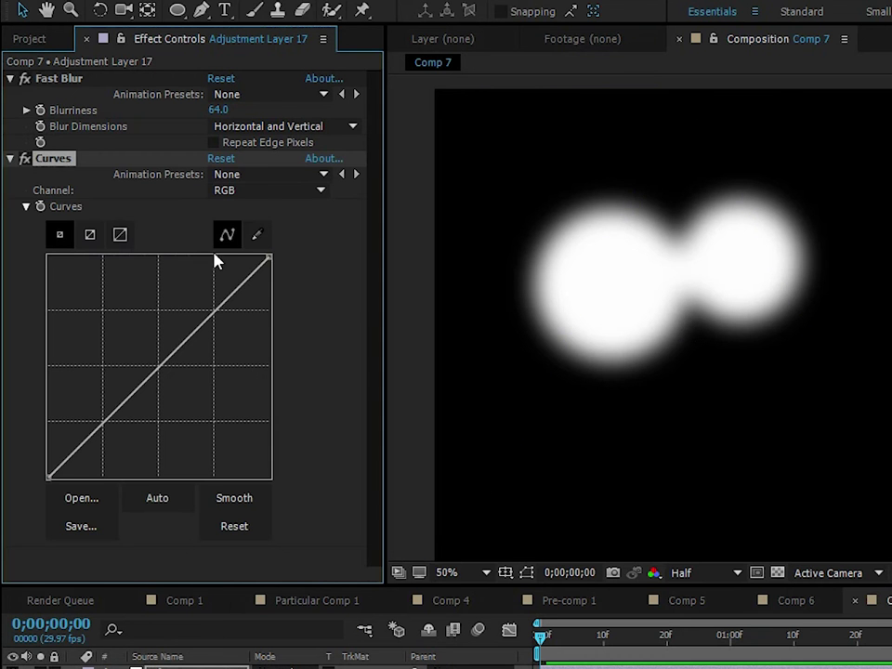
left_click(258, 189)
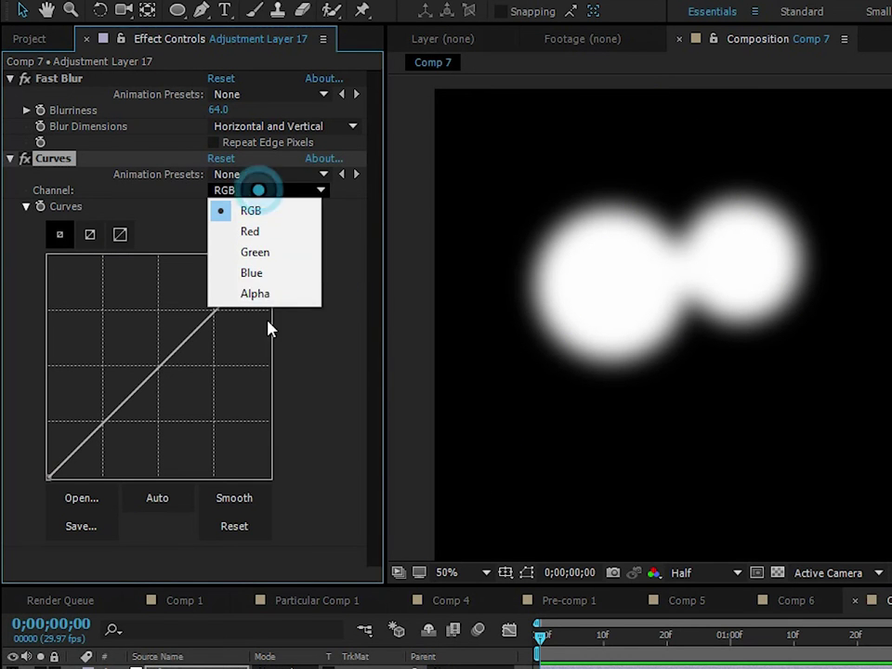
left_click(240, 296)
- Steepen the alpha curve to near vertical for crisp blob edges and reposition the right circle
left_click(262, 254)
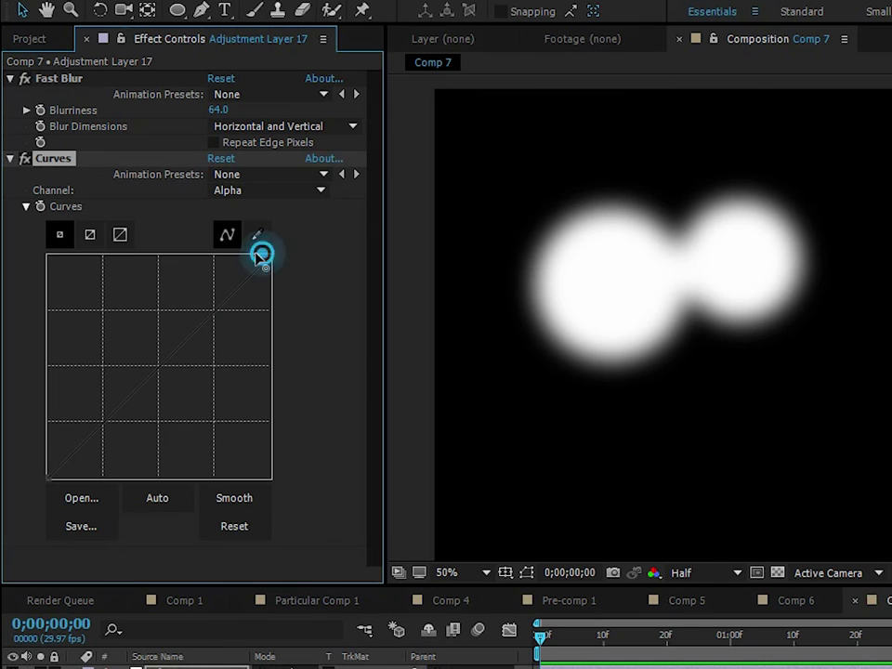
left_click_drag(261, 254, 205, 235)
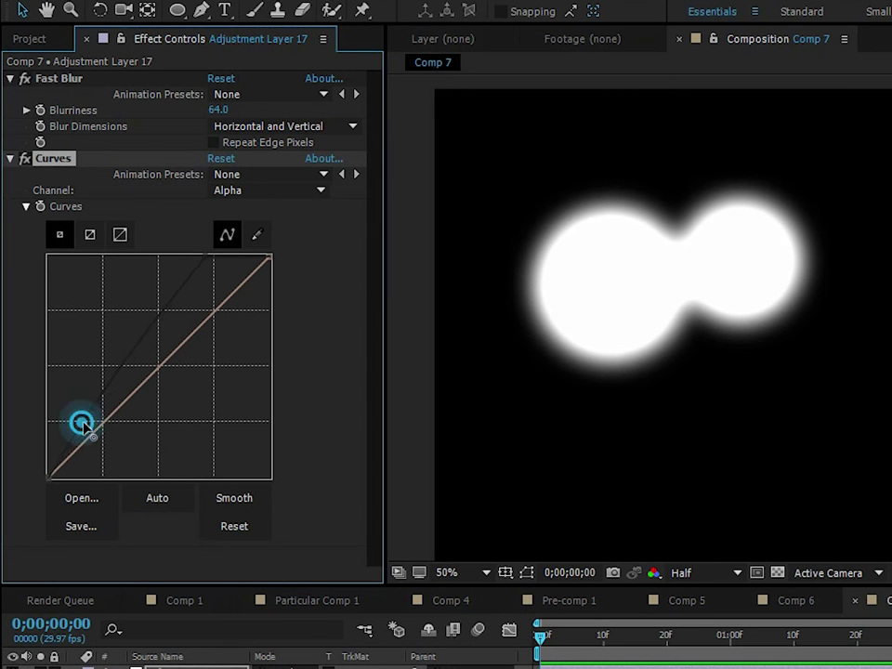
left_click_drag(82, 424, 149, 465)
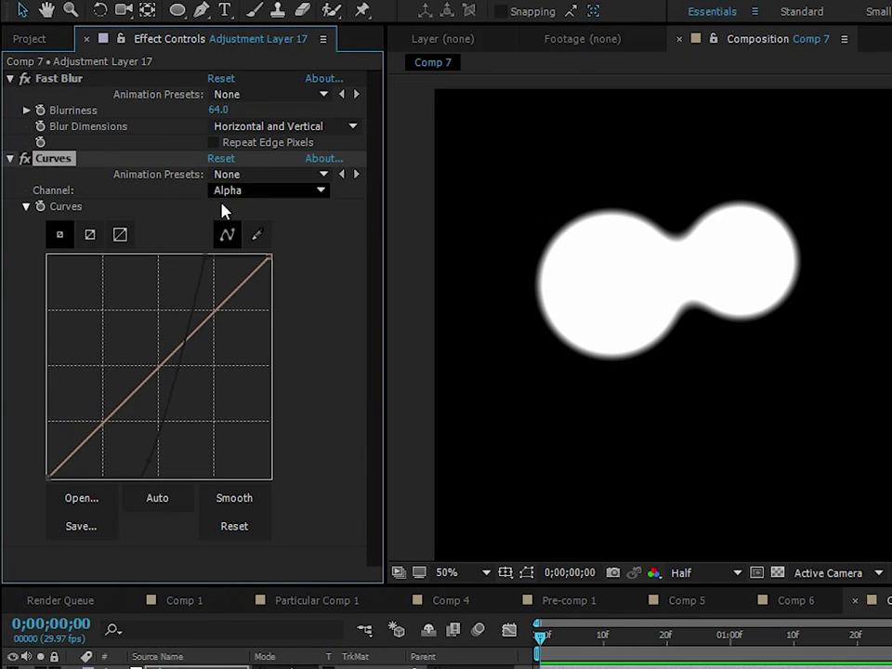
scroll(611, 328, "up", 2)
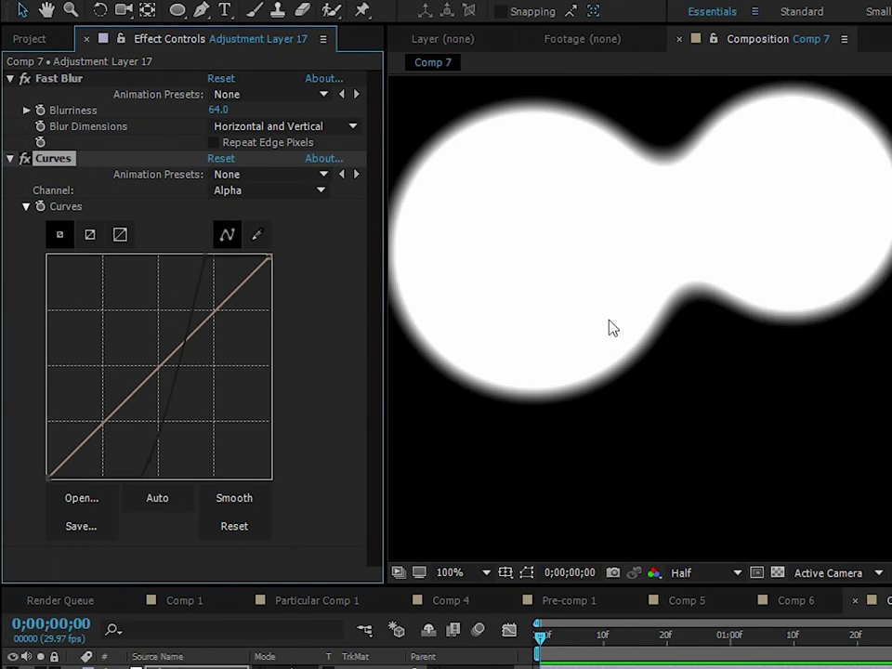
scroll(614, 330, "up", 2)
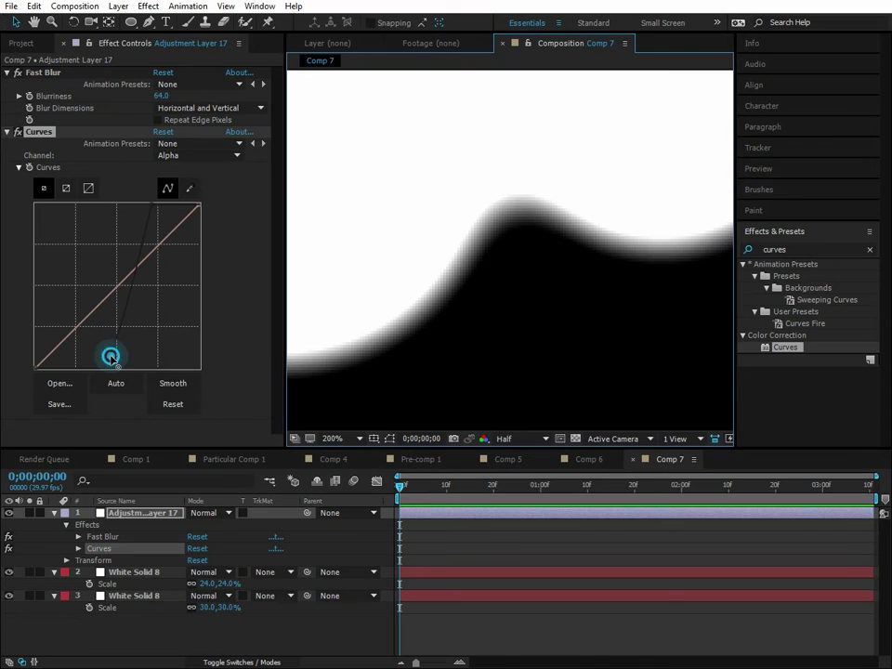
left_click_drag(109, 356, 131, 350)
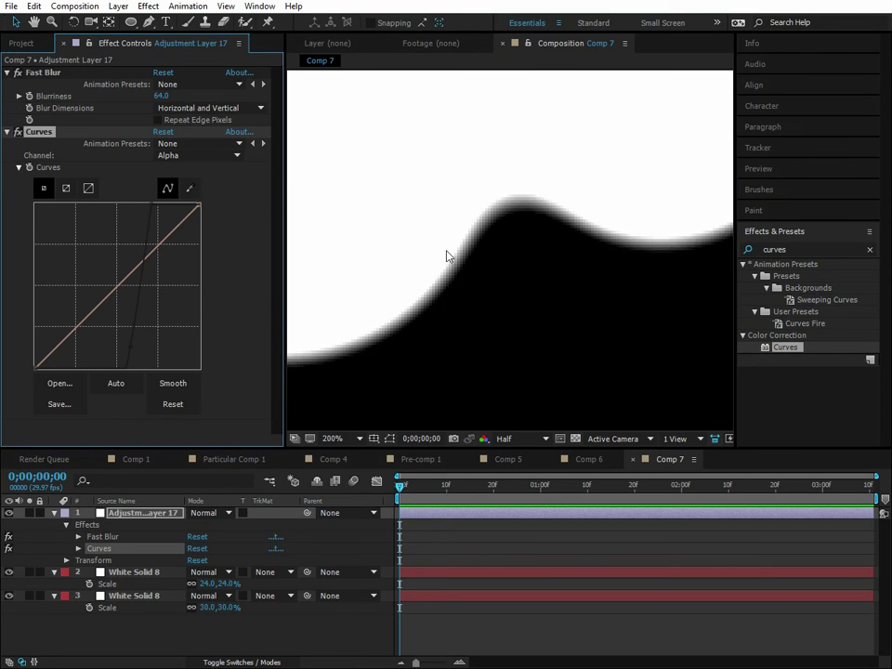
scroll(448, 255, "down", 1)
scroll(447, 256, "down", 1)
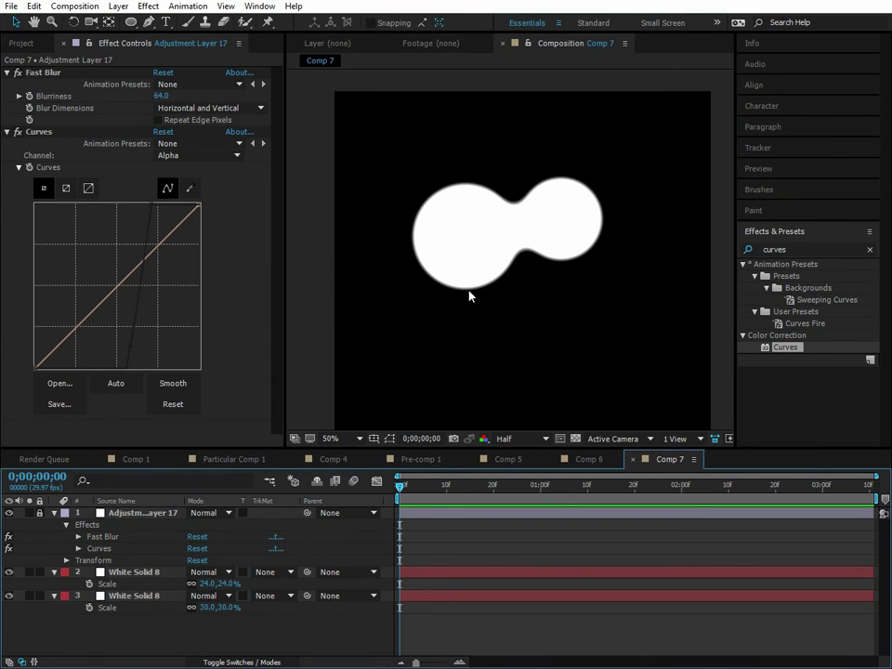
left_click_drag(547, 234, 541, 249)
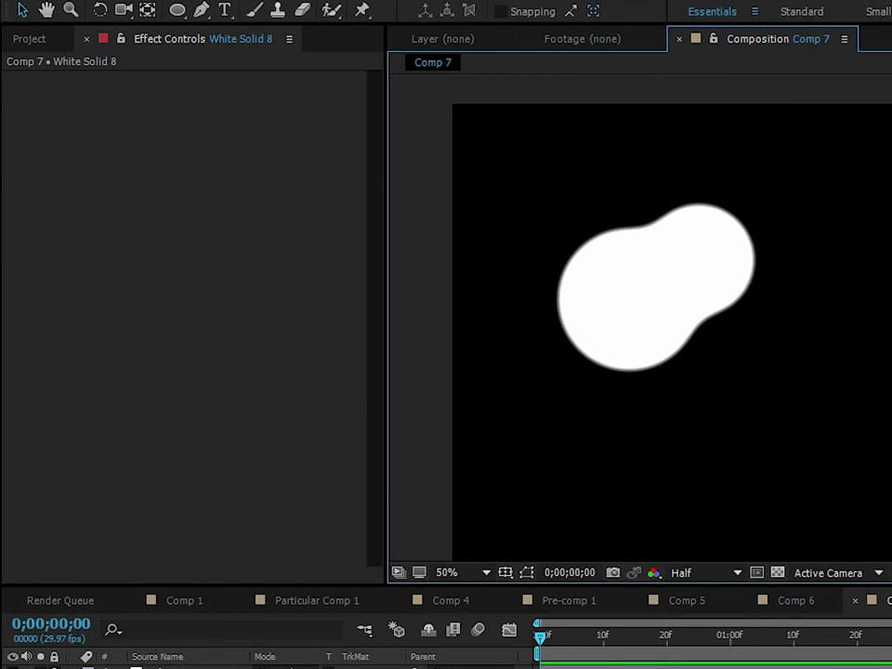
left_click(154, 663)
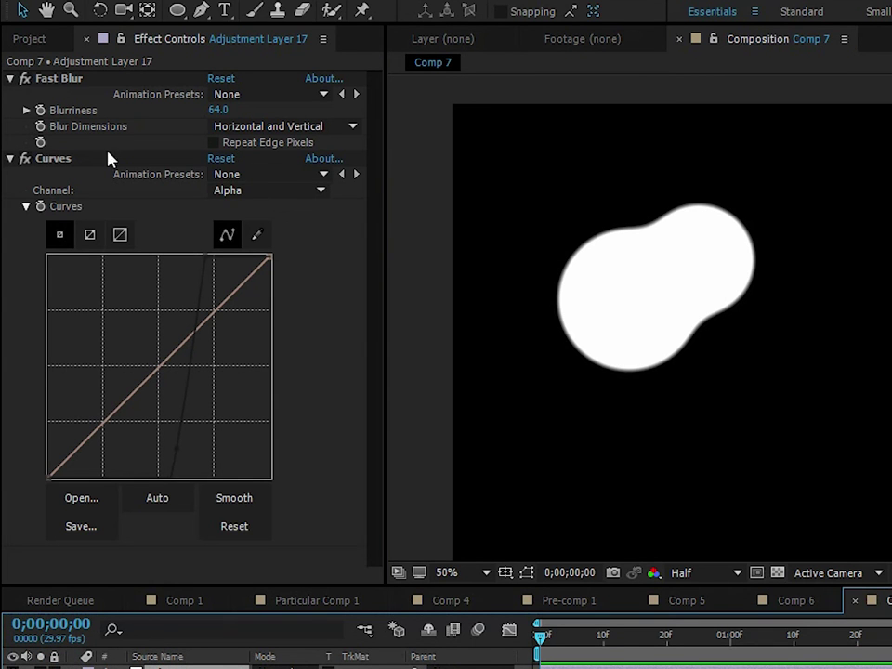
- Show the transparency grid and compare the black Solid Composite on and off
left_click(233, 191)
left_click(793, 574)
left_click(778, 573)
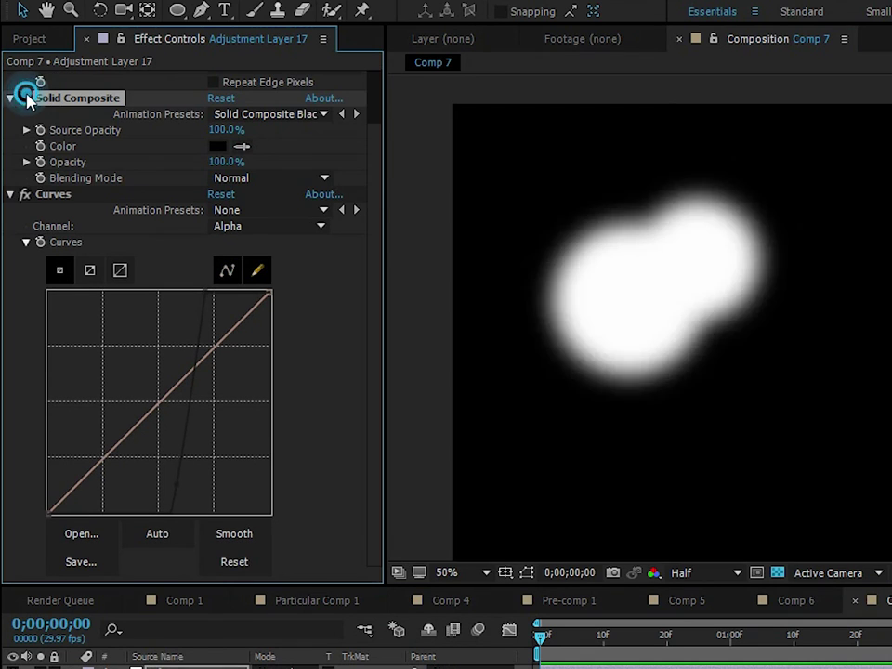
left_click(25, 98)
left_click(25, 98)
left_click(25, 97)
left_click(25, 97)
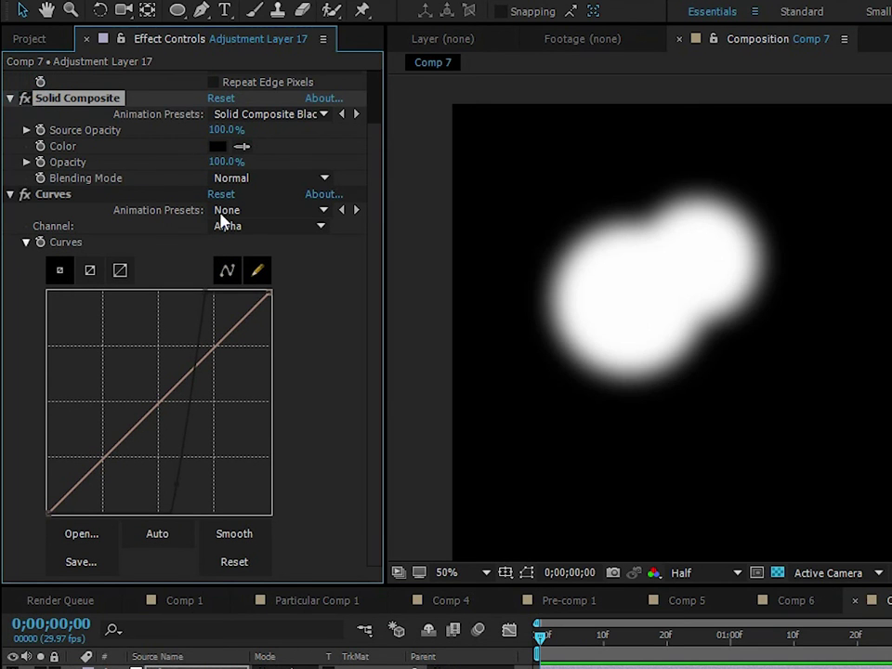
- Steepen the Curves RGB channel so the blob is solid white with sharp edges
left_click(247, 228)
left_click(269, 244)
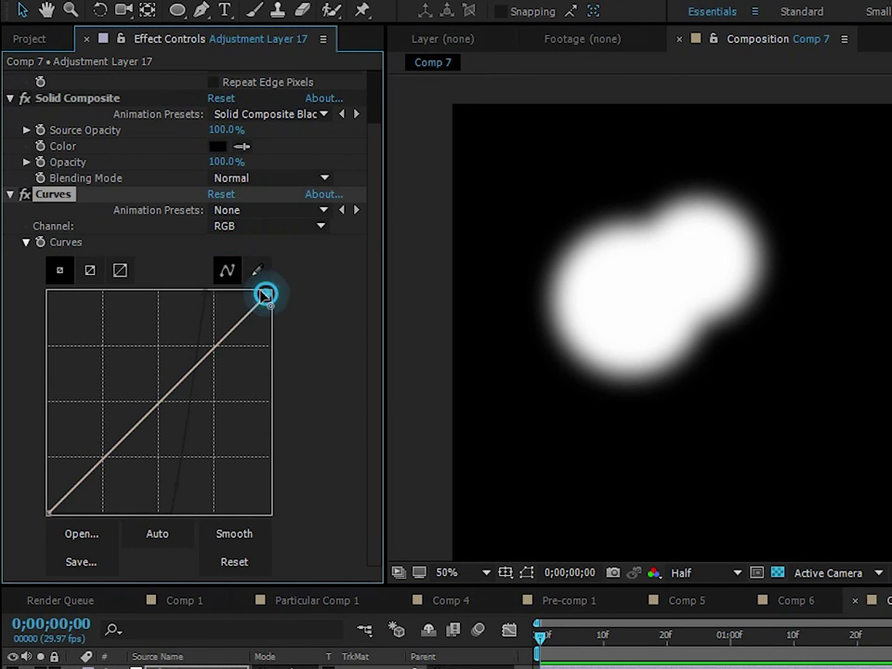
left_click_drag(265, 294, 205, 291)
left_click(103, 431)
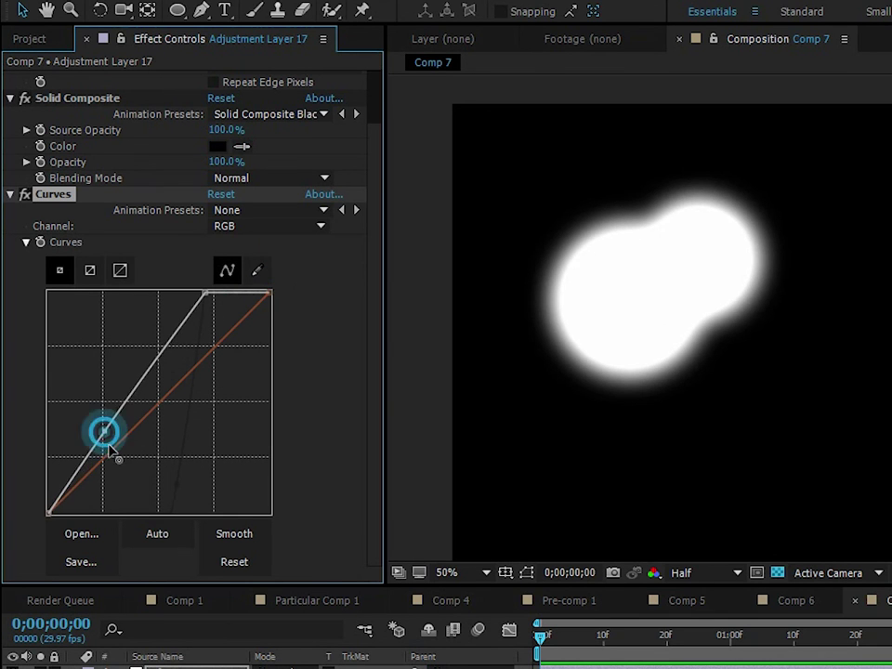
left_click_drag(108, 448, 145, 480)
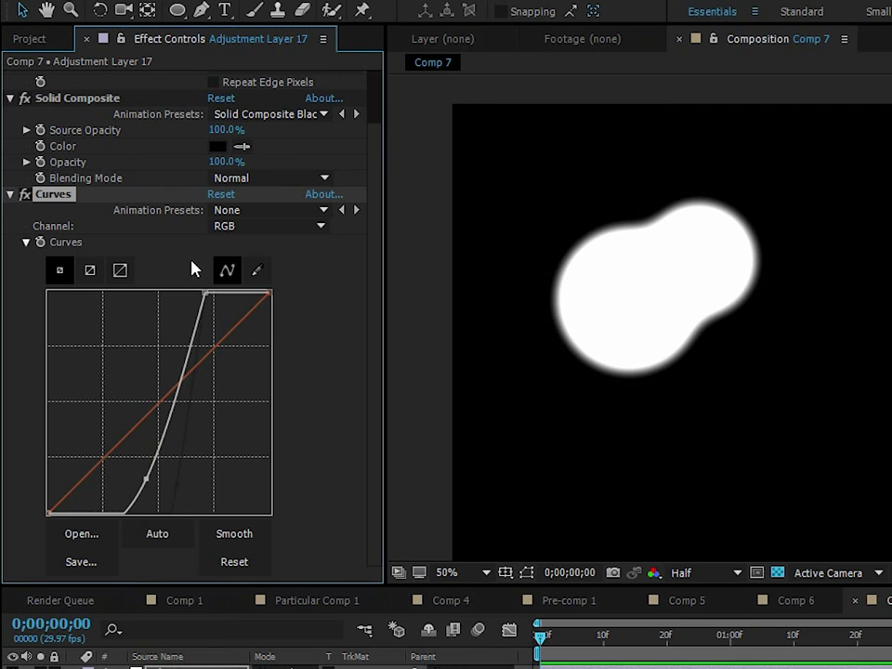
left_click(256, 230)
left_click(258, 330)
left_click(259, 227)
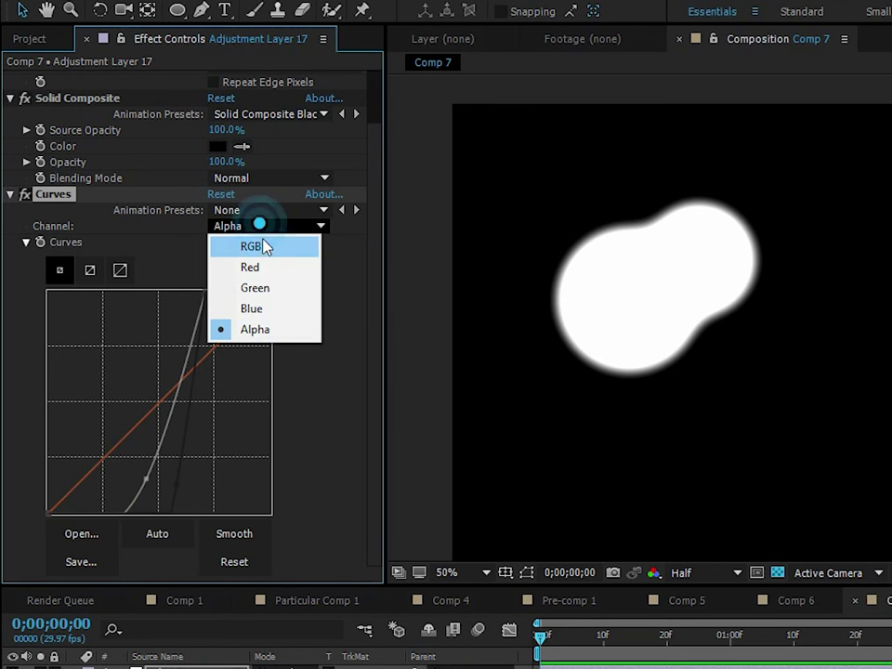
left_click(263, 248)
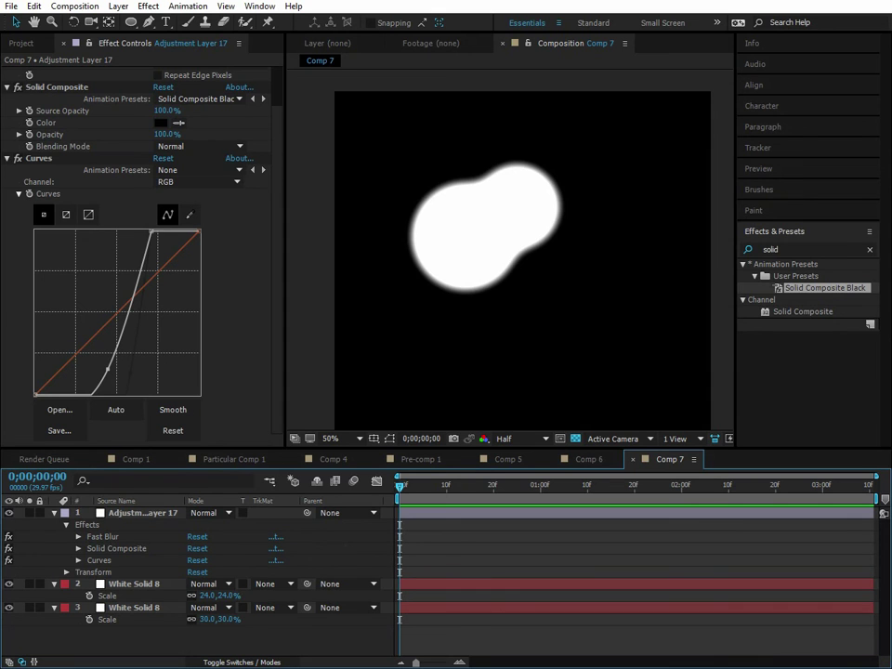
- Apply CC Glass to Adjustment Layer 17 in Comp 7
left_click(589, 459)
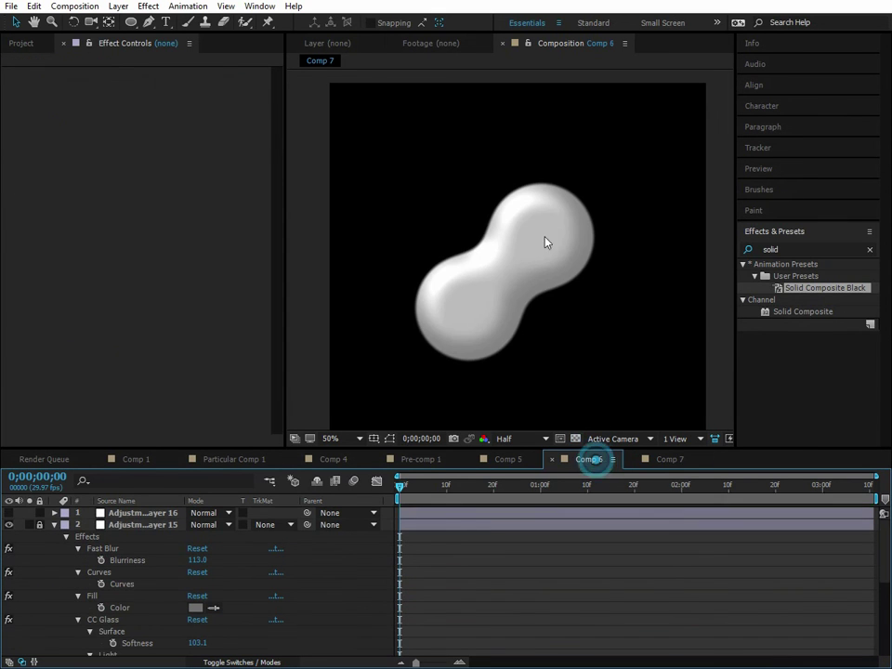
left_click(669, 459)
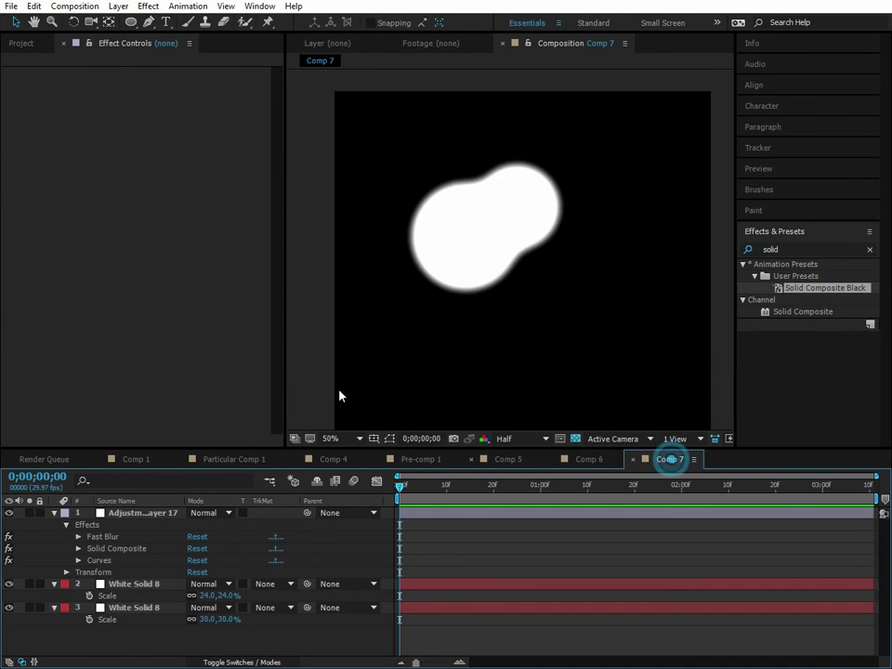
left_click(136, 523)
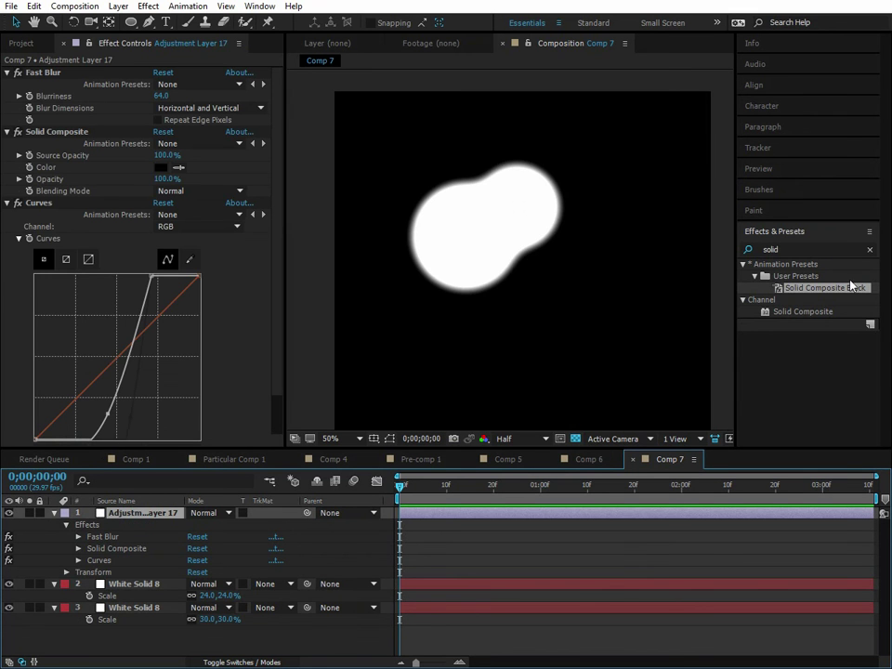
left_click(818, 247)
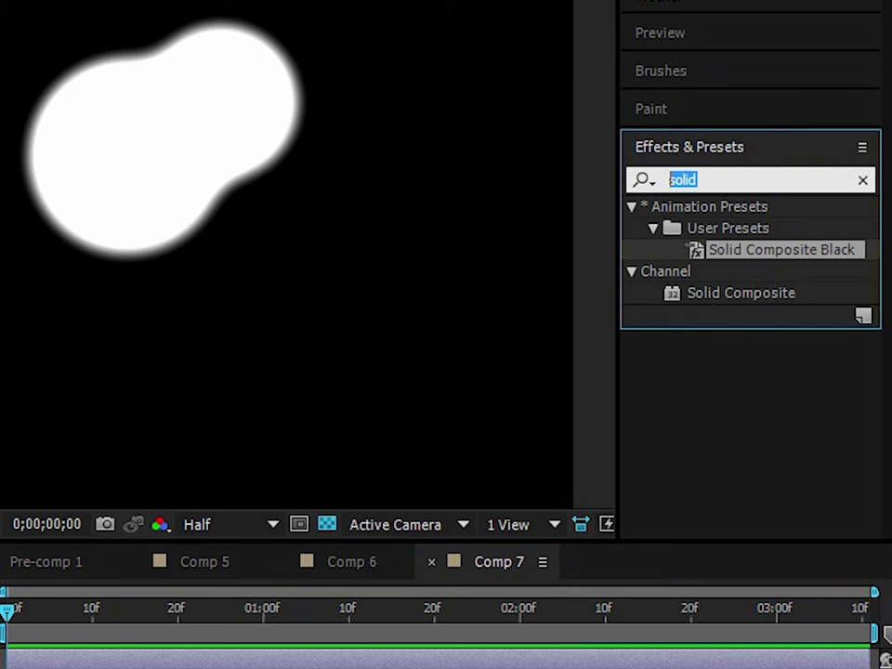
type("cc g")
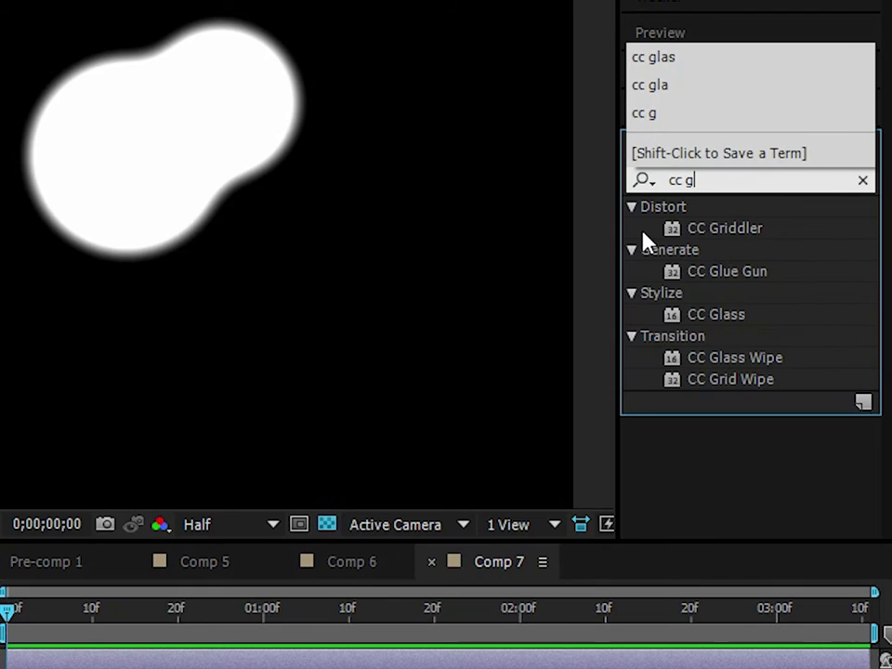
left_click_drag(716, 314, 211, 464)
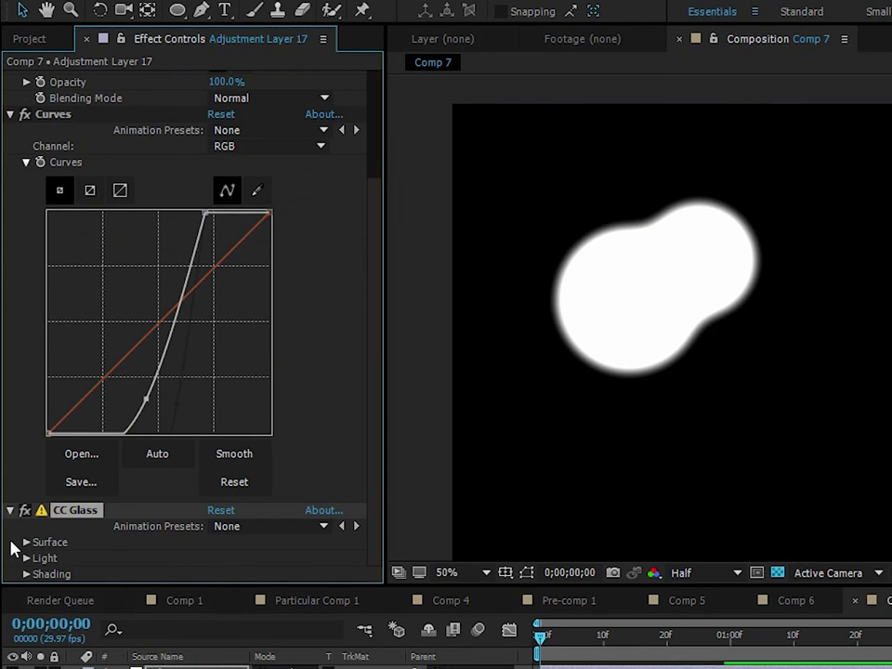
- Tune CC Glass surface and lighting: raise Softness, Diffuse 100, adjust Ambient
left_click(28, 544)
scroll(134, 521, "down", 2)
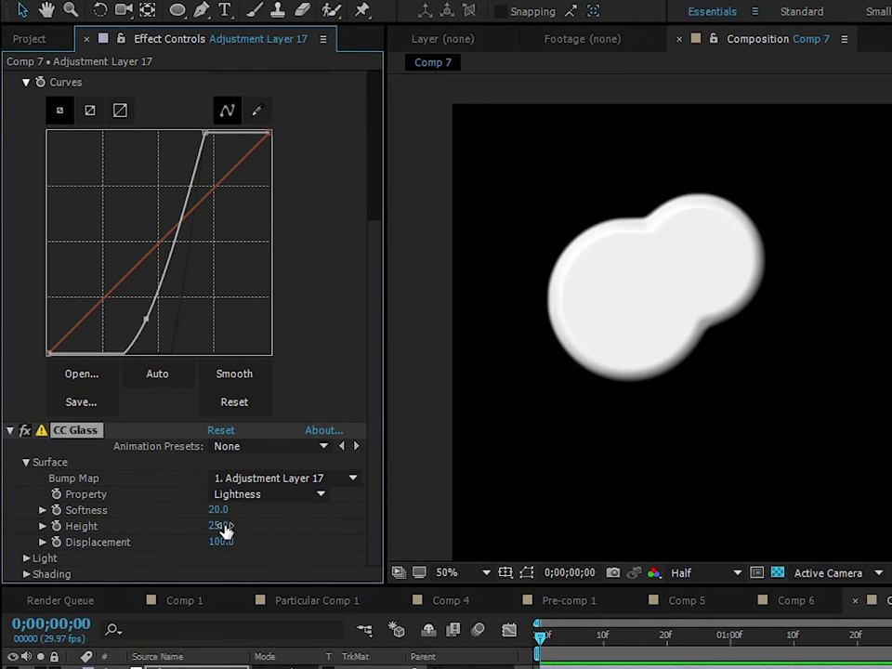
left_click_drag(222, 514, 329, 505)
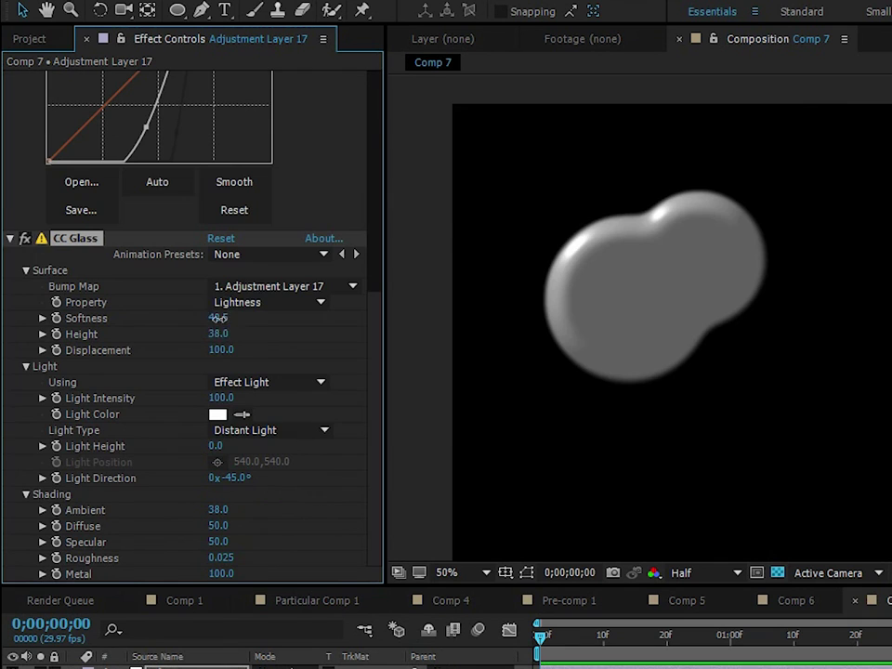
left_click_drag(223, 318, 327, 316)
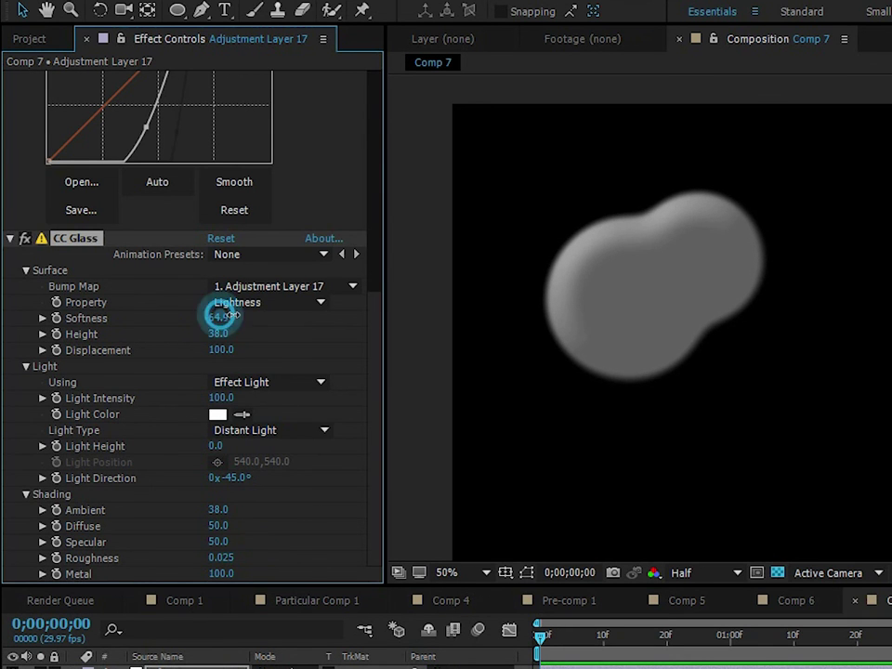
left_click_drag(223, 316, 276, 316)
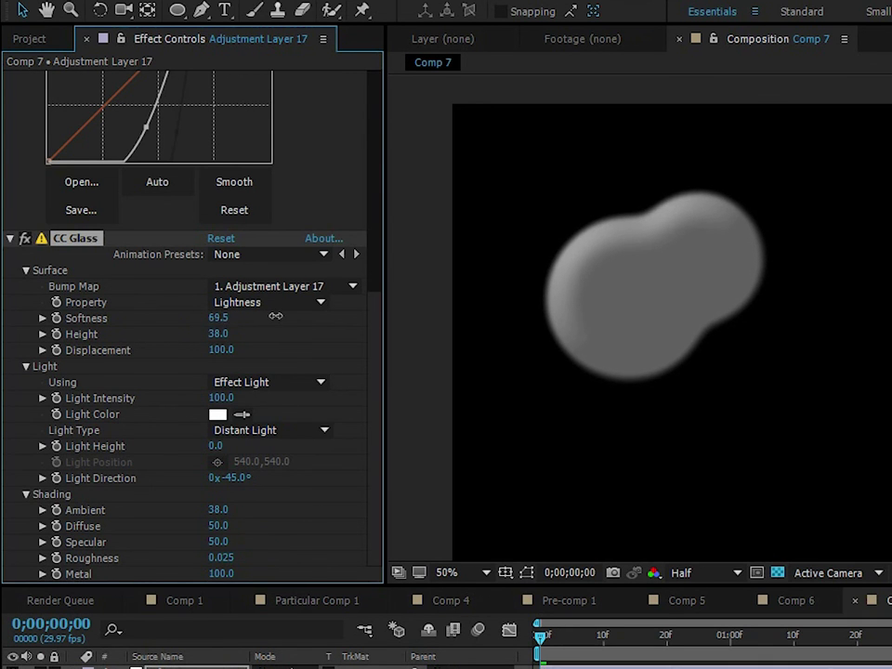
left_click(218, 527)
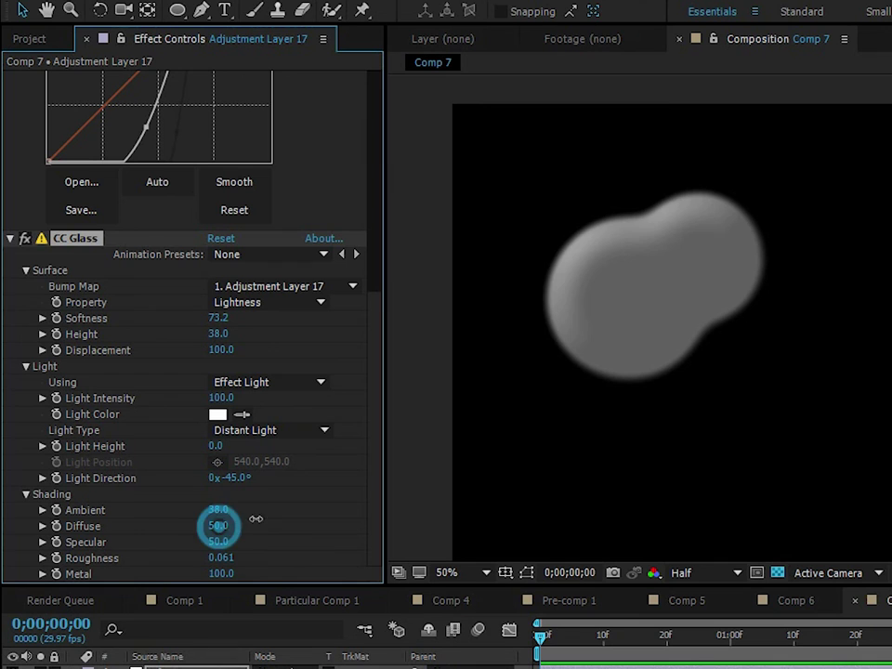
type("100")
key("Return")
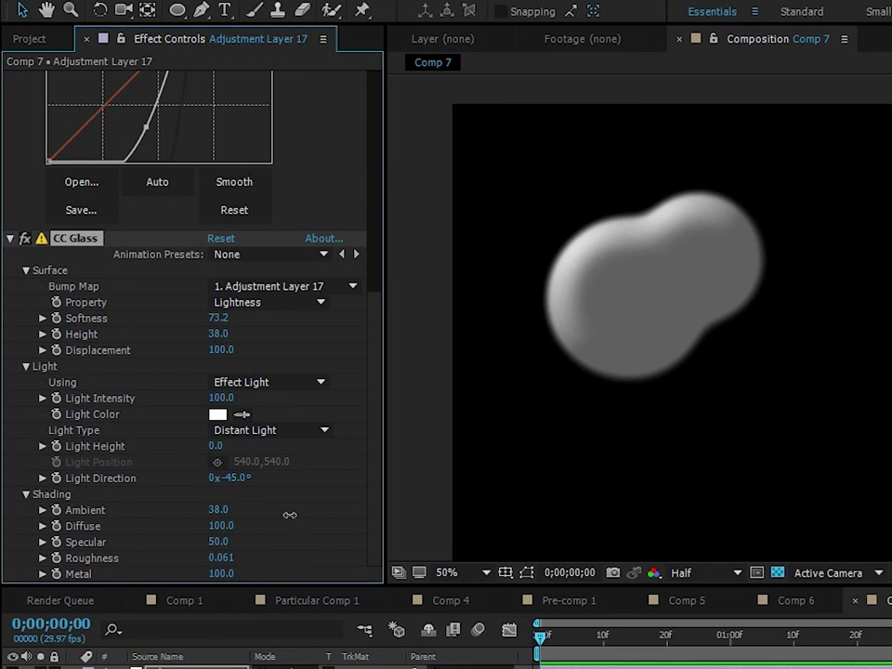
left_click(217, 510)
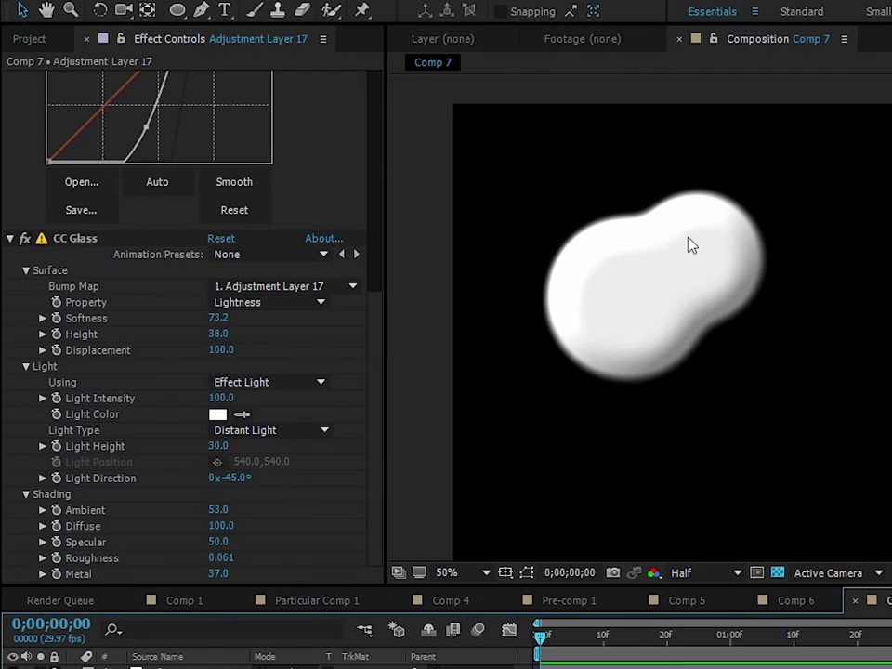
- Rearrange the balls into a tilted, merged blob shape
left_click_drag(688, 245, 734, 280)
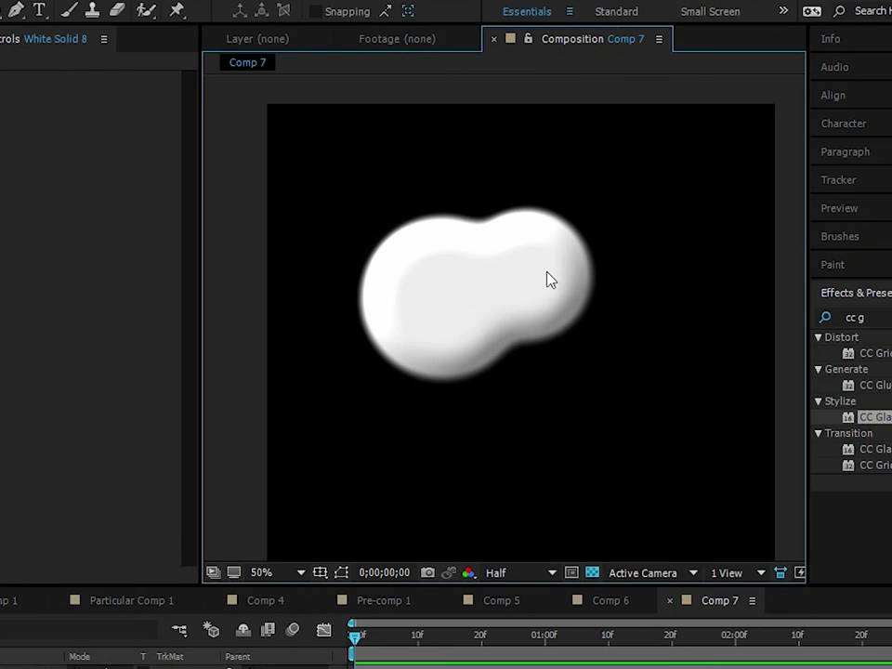
left_click_drag(549, 281, 545, 239)
left_click(420, 323)
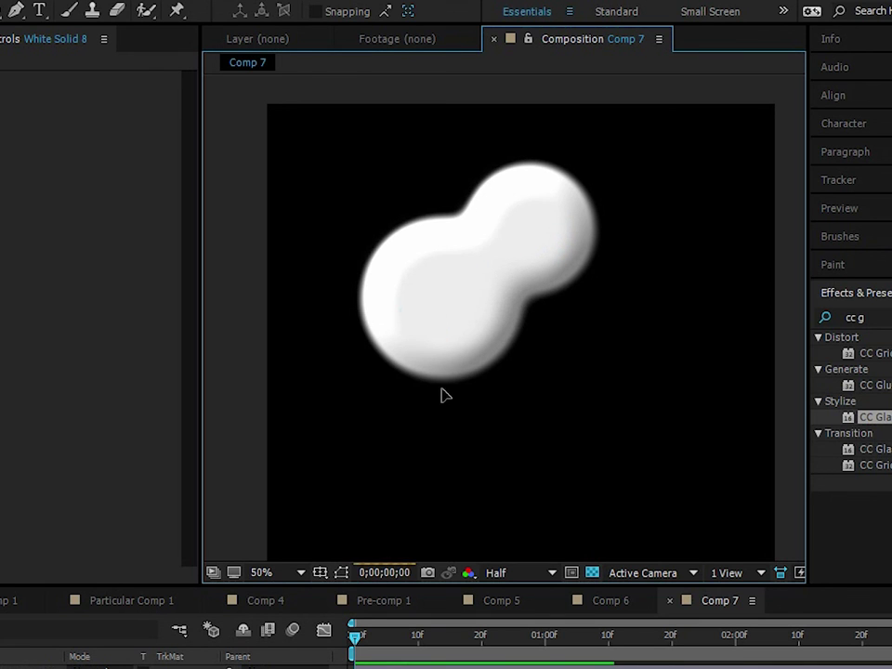
left_click_drag(441, 389, 468, 339)
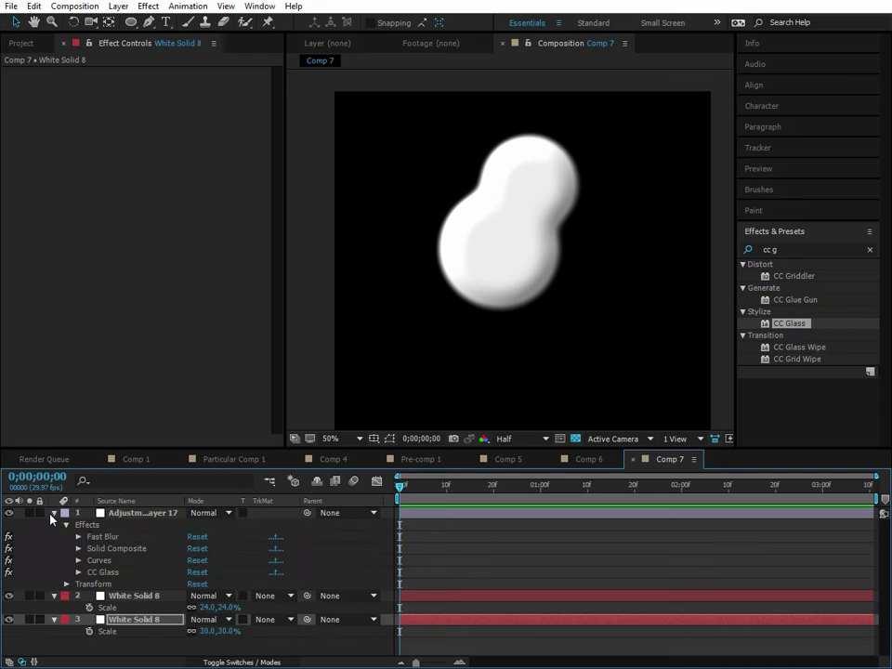
left_click(52, 513)
- Pre-compose all three blob layers into a nested pre-comp
left_click(53, 525)
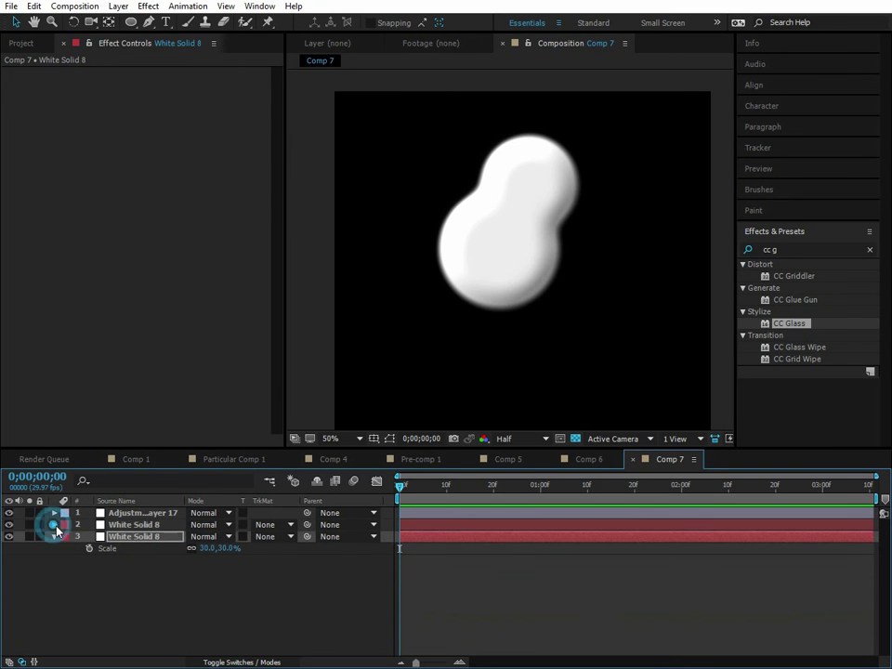
left_click(134, 593)
left_click(153, 537)
left_click(162, 517, "shift")
right_click(162, 517)
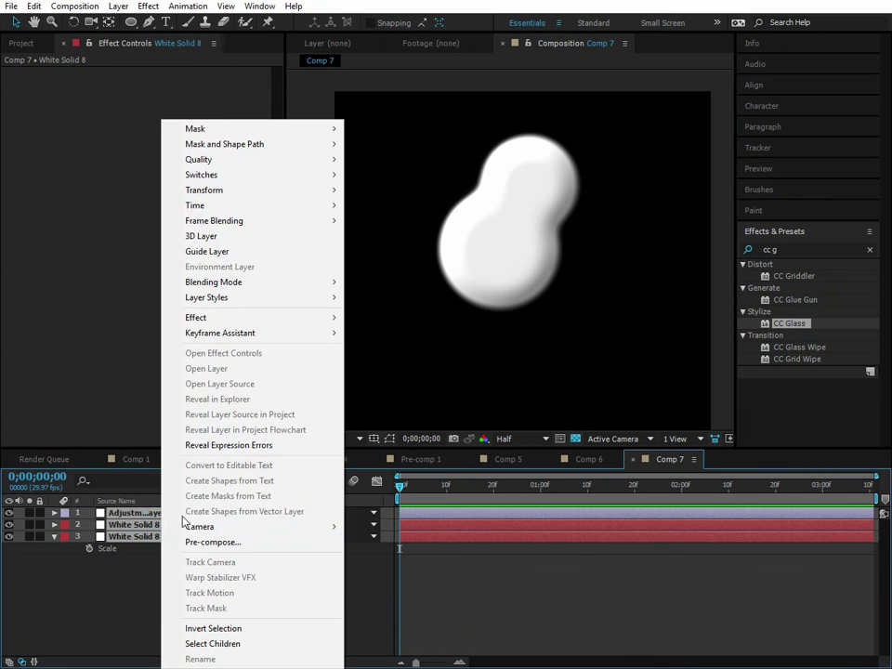
left_click(227, 542)
left_click(246, 339)
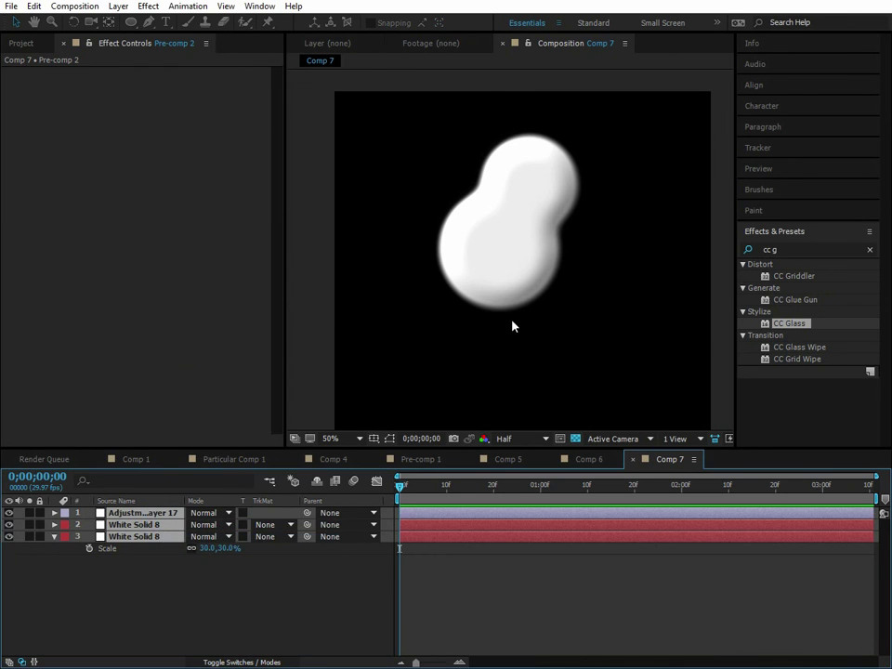
- Hide Pre-comp 3 so the sky photo shows underneath
left_click(804, 244)
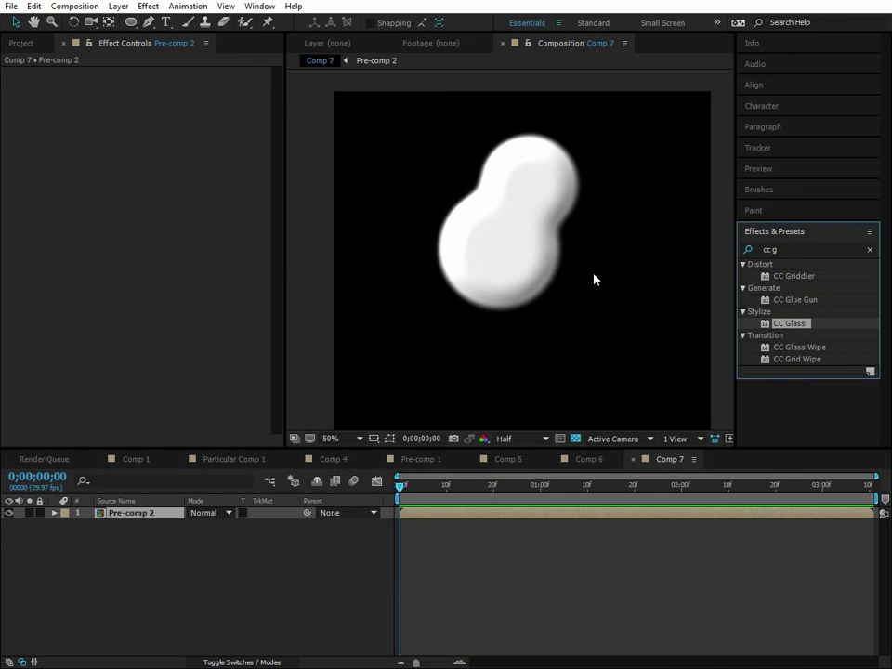
left_click(793, 249)
left_click(94, 133)
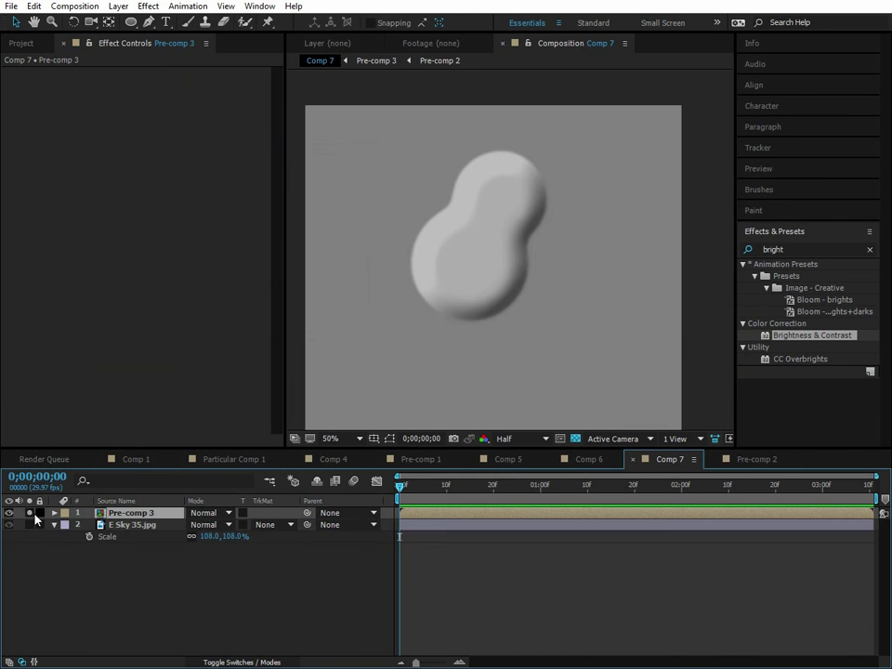
left_click(10, 513)
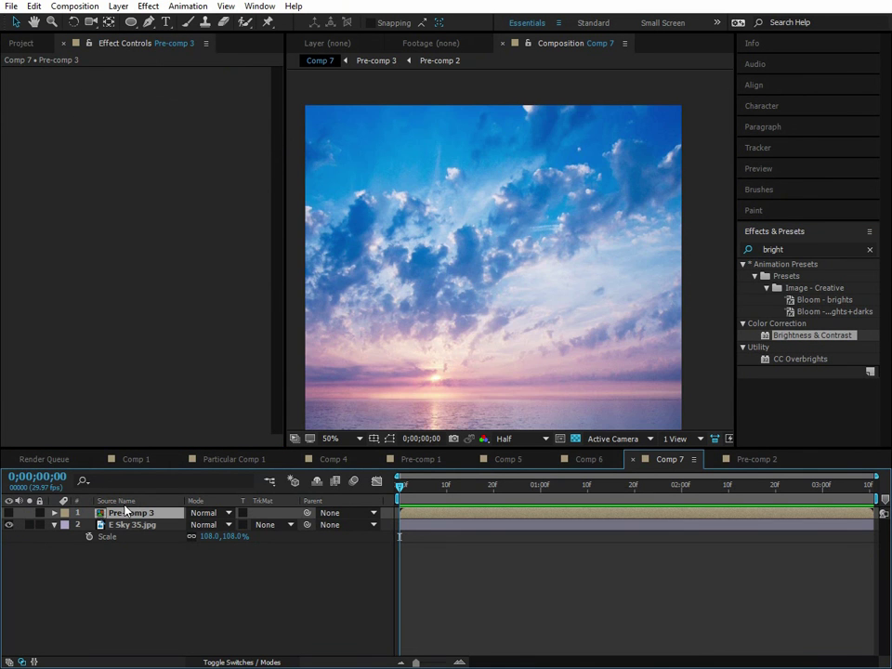
- Add an adjustment layer with Displacement Map using Pre-comp 3 as its map
key("ctrl+alt+y")
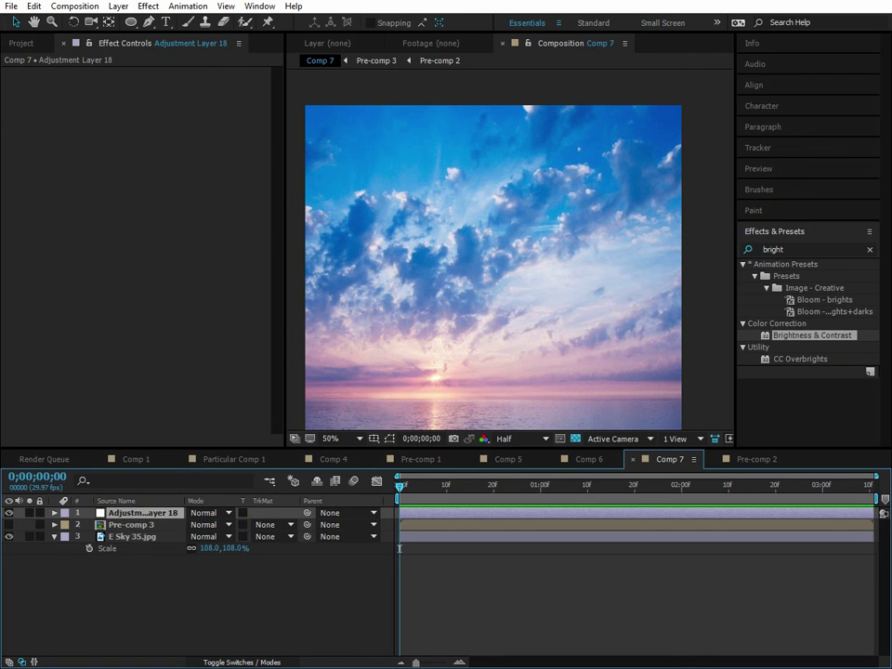
key("ctrl+f")
type("displ")
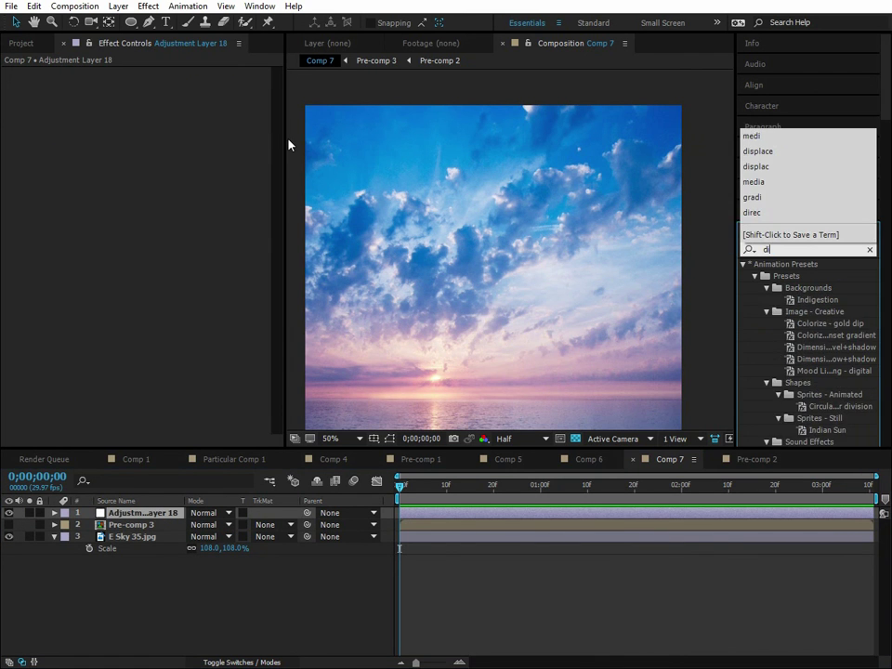
key("Return")
left_click(178, 96)
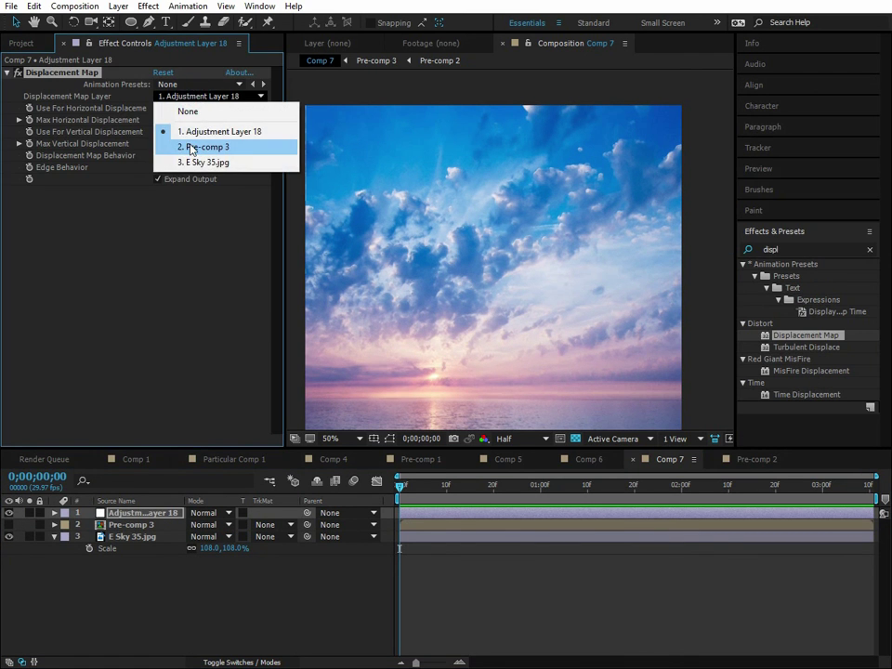
left_click(191, 151)
- Raise max horizontal displacement to 129 and vertical to 44, then preview
left_click(124, 300)
left_click_drag(161, 120, 180, 141)
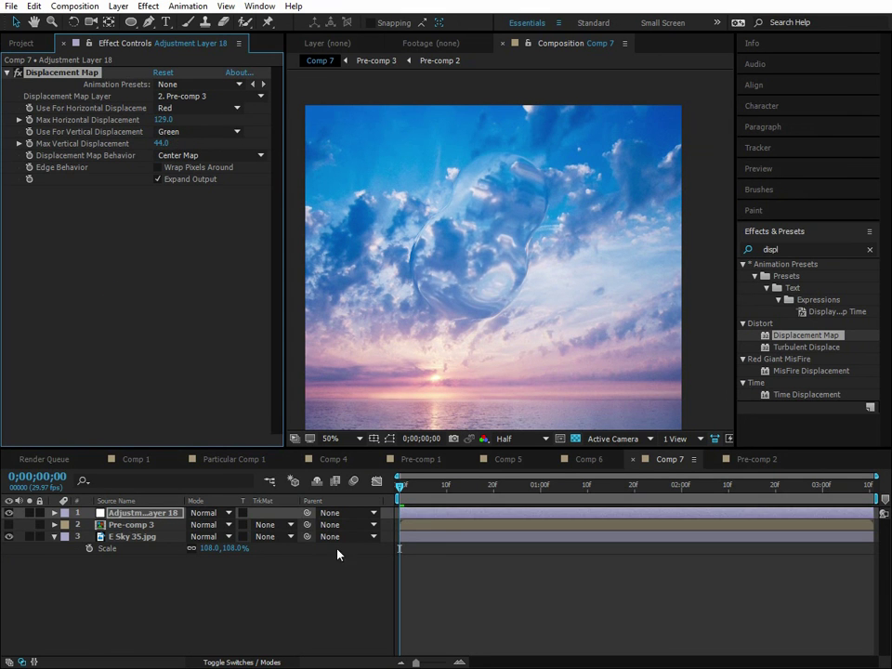
left_click(328, 622)
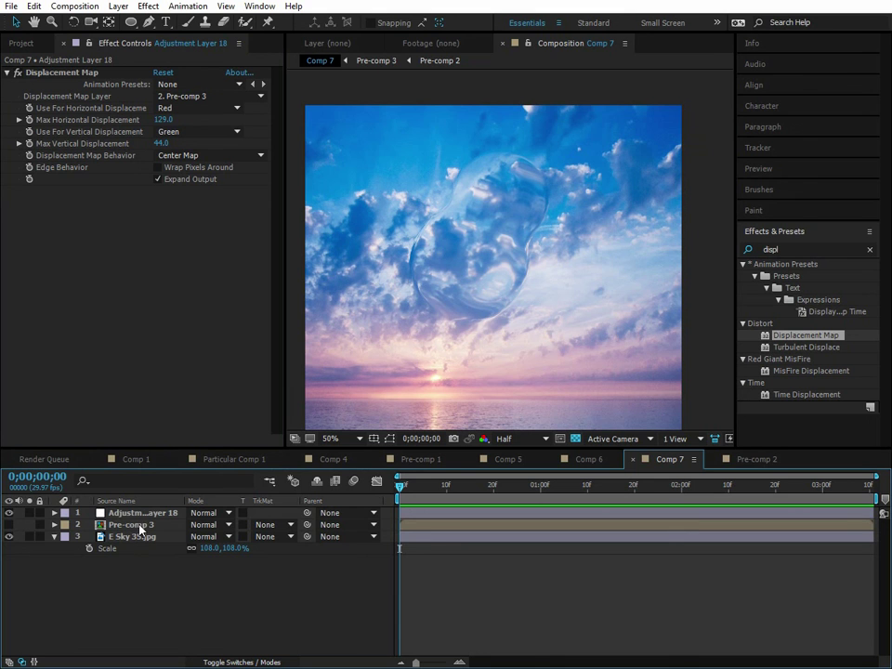
key("space")
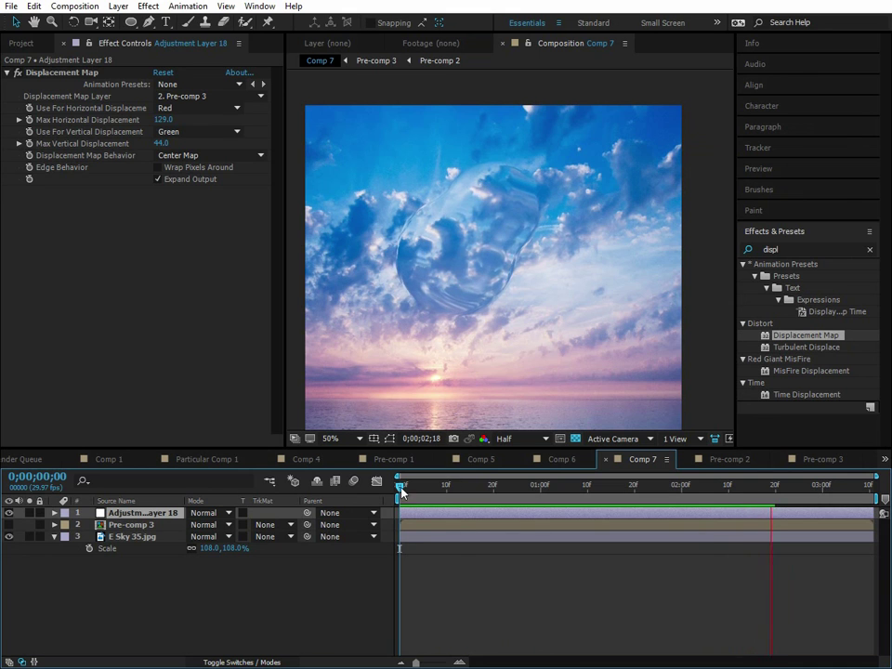
- Open Pre-comp 3 at Quarter resolution and drag the lower ball away from the upper one
double_click(153, 526)
left_click(519, 438)
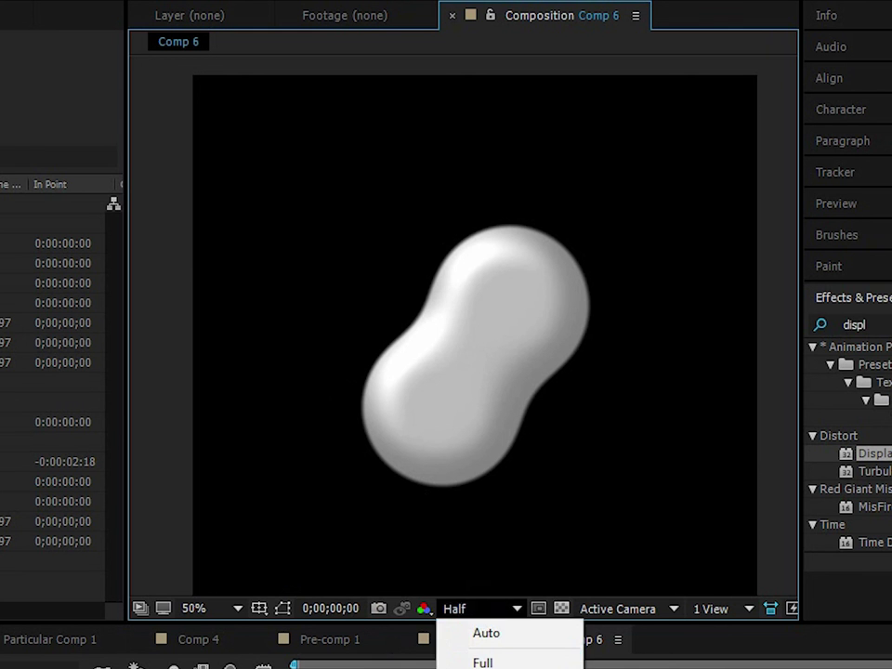
left_click(511, 539)
left_click_drag(442, 427, 398, 315)
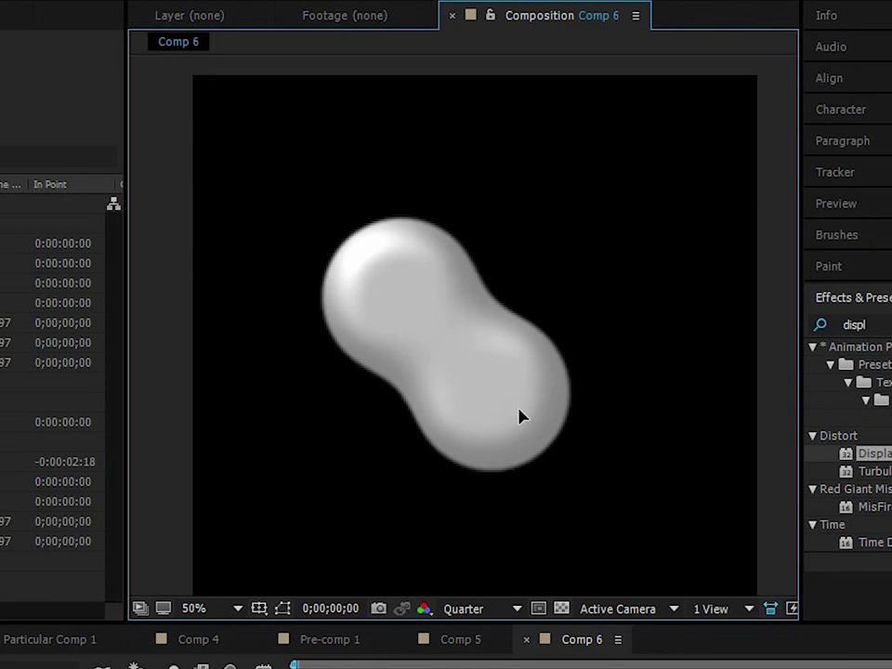